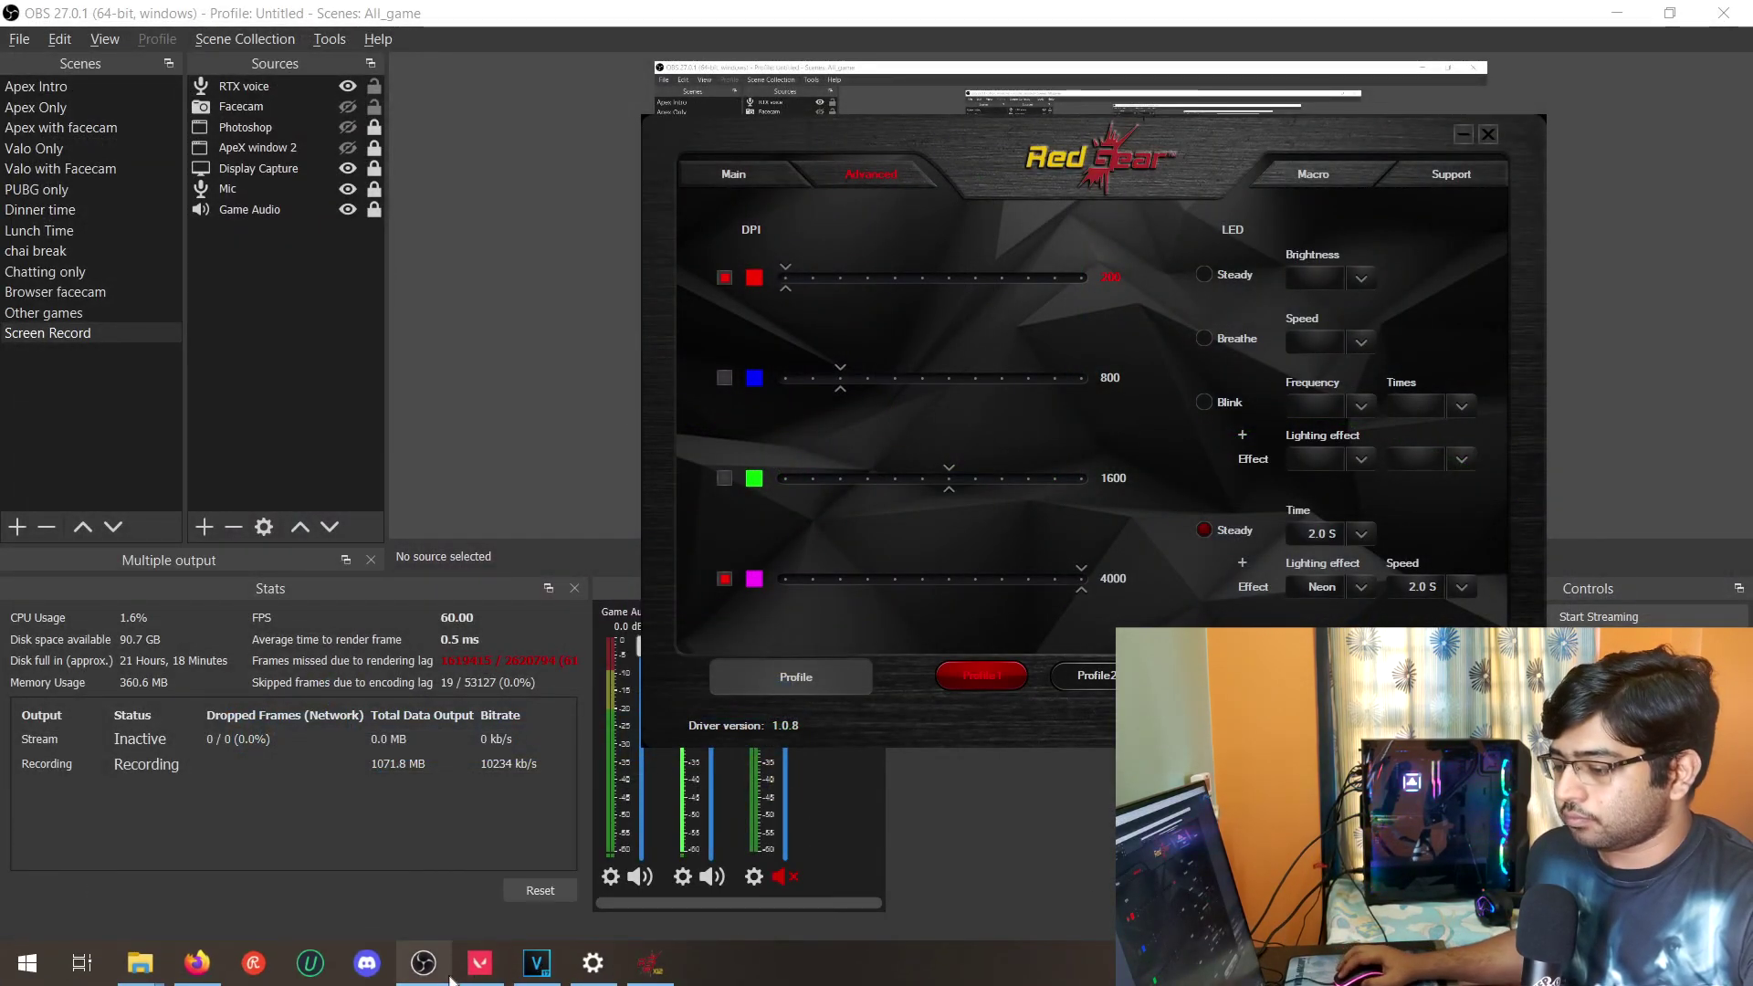
# Open HyperX NGENUITY, select the connected mouse, maximize the window and show its Sensor settings.
pyautogui.moveTo(589, 961)
pyautogui.press('super')
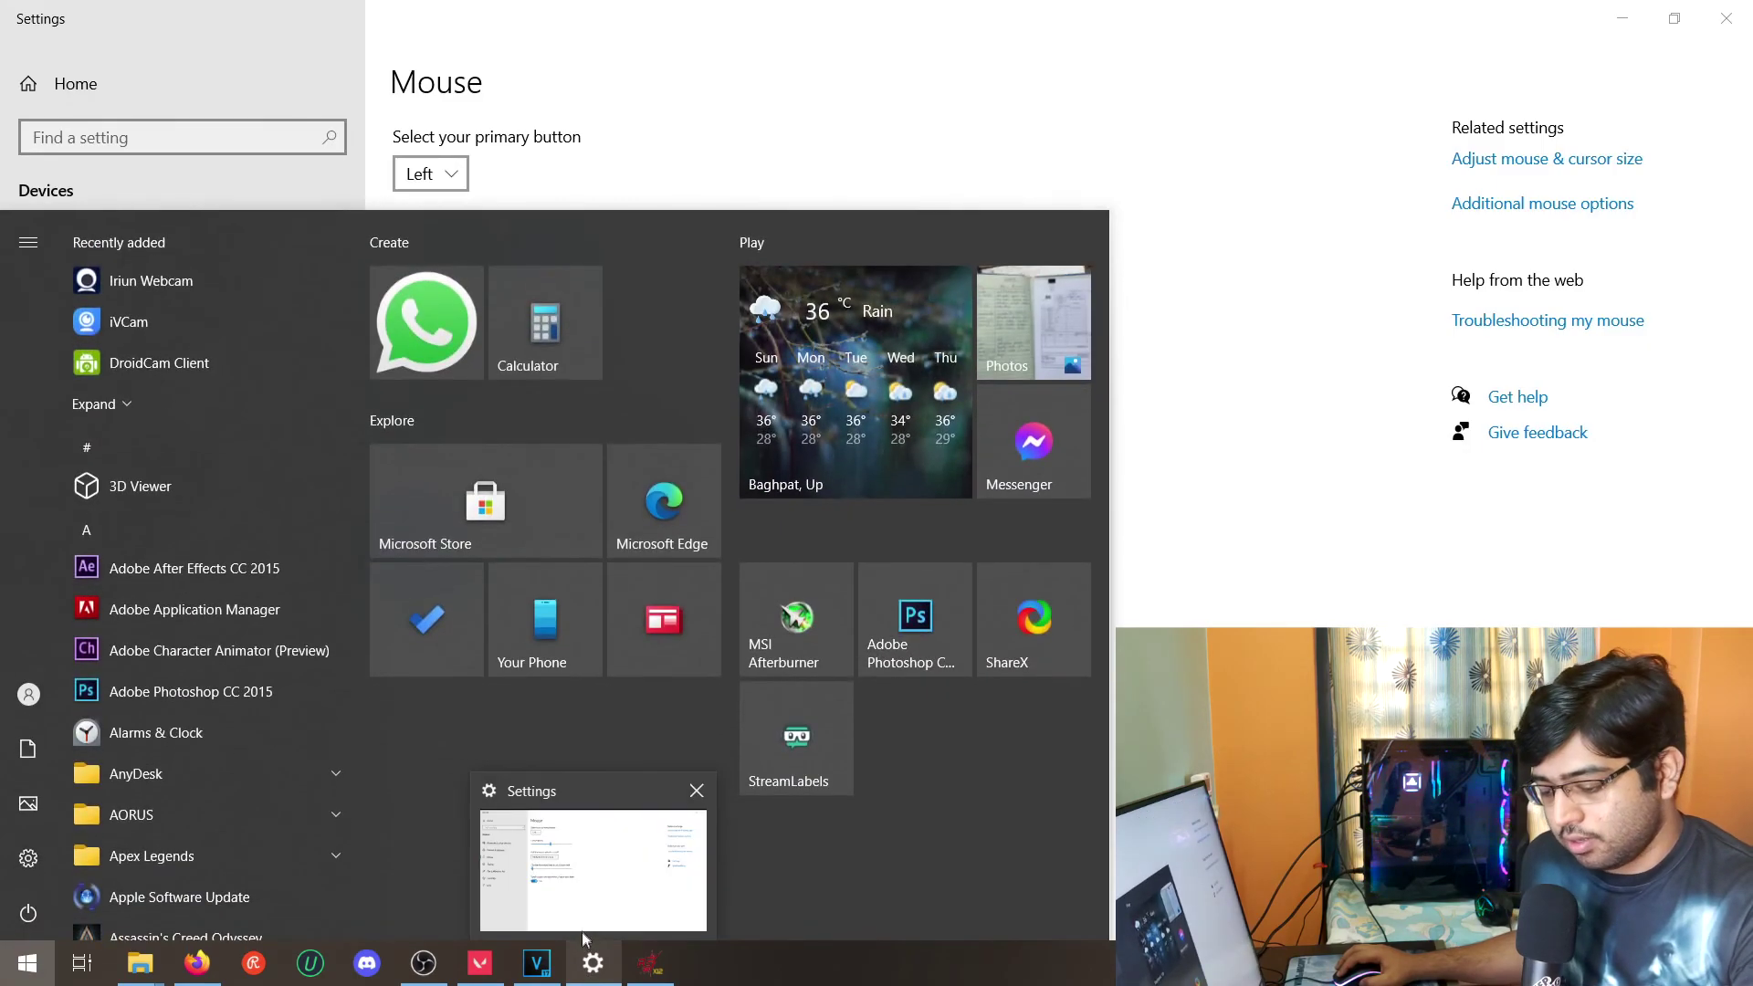
pyautogui.write('HY')
pyautogui.press('Return')
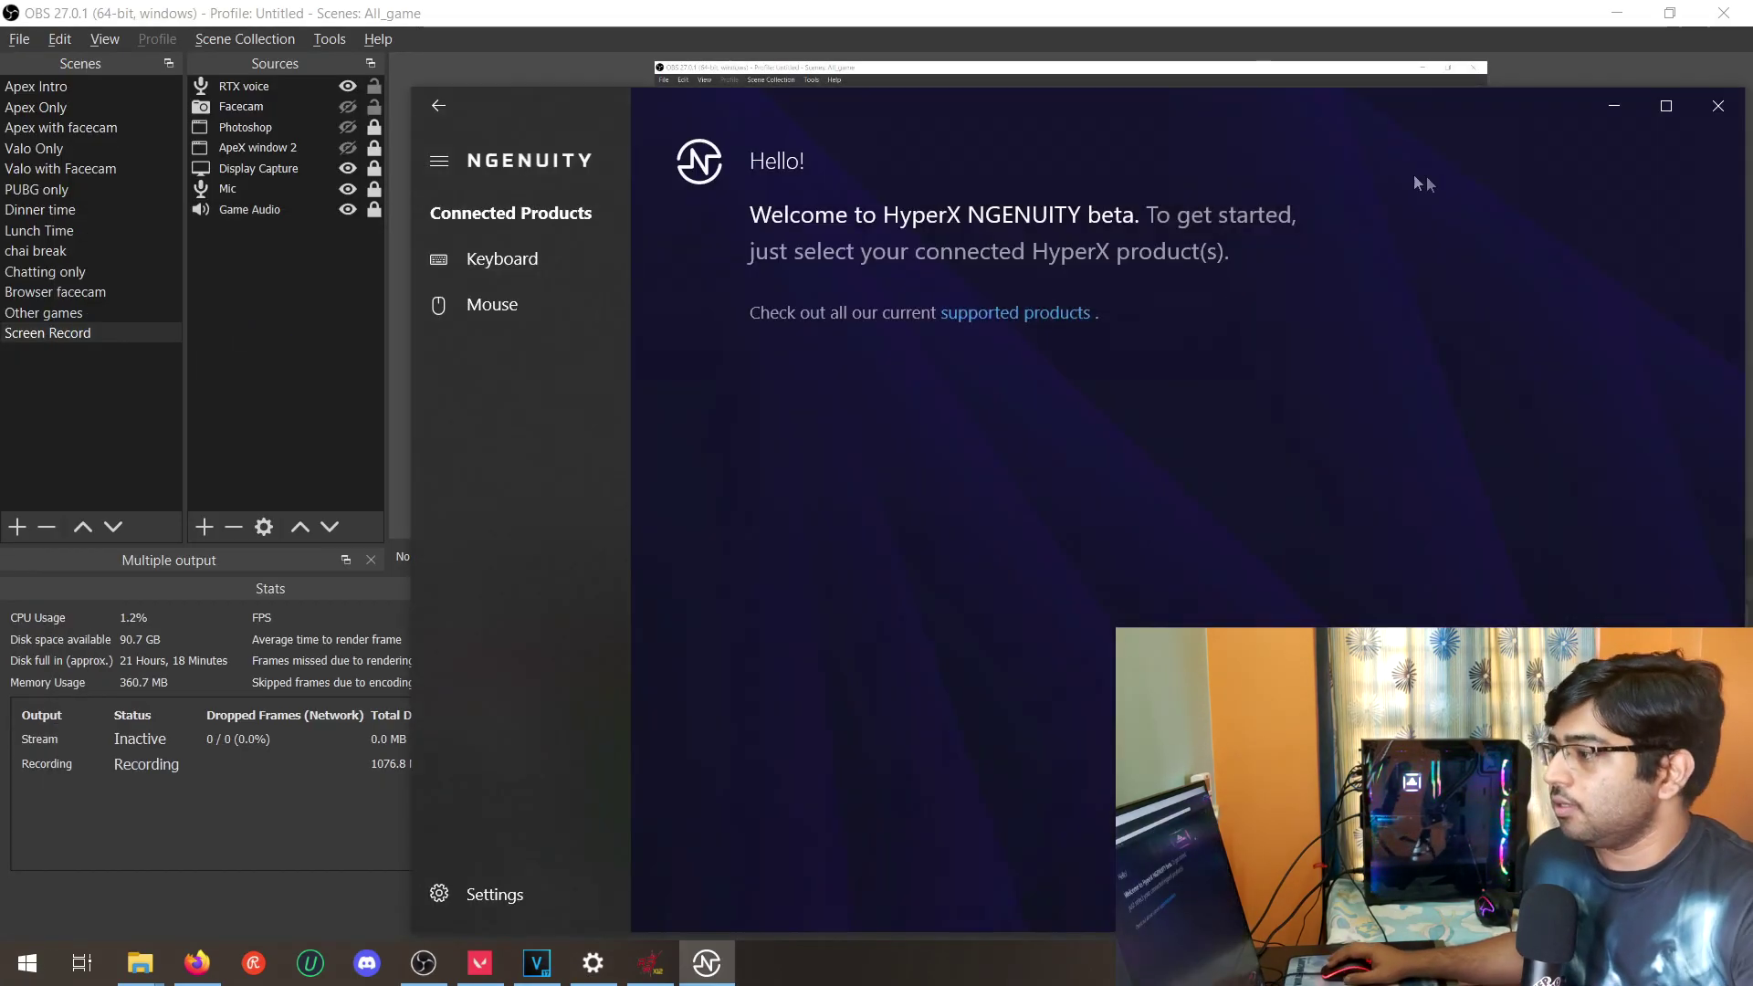
pyautogui.click(479, 305)
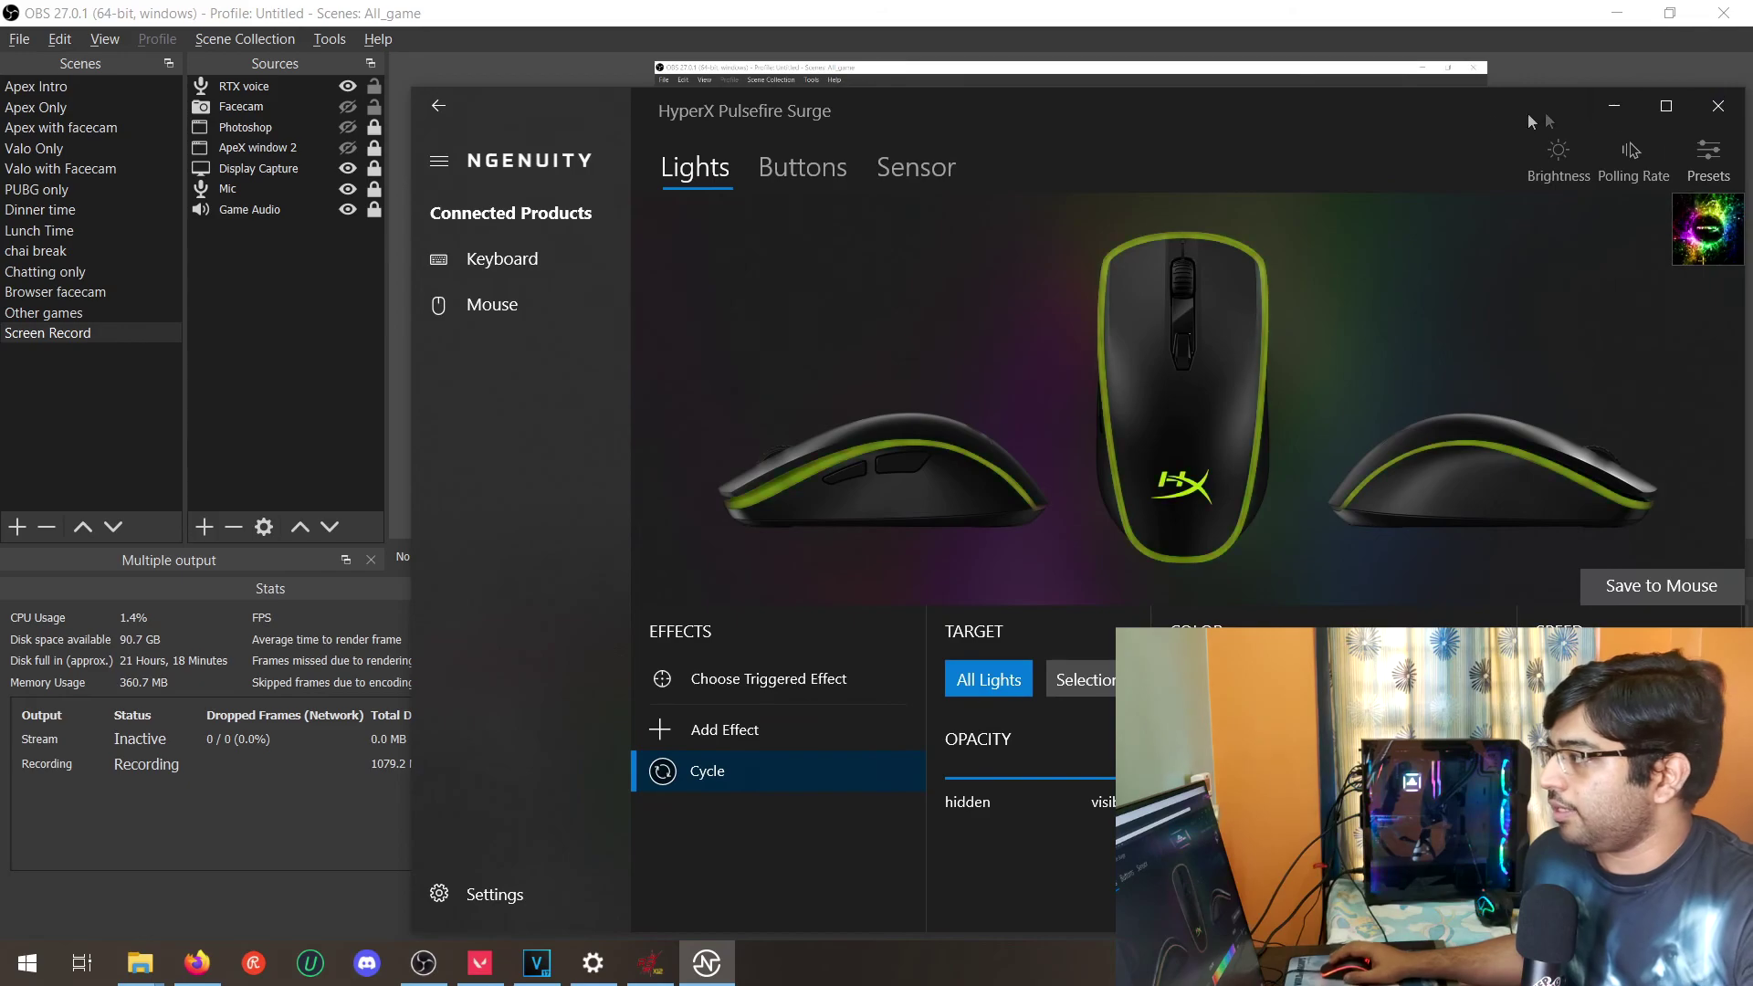
pyautogui.doubleClick(1388, 98)
pyautogui.click(511, 75)
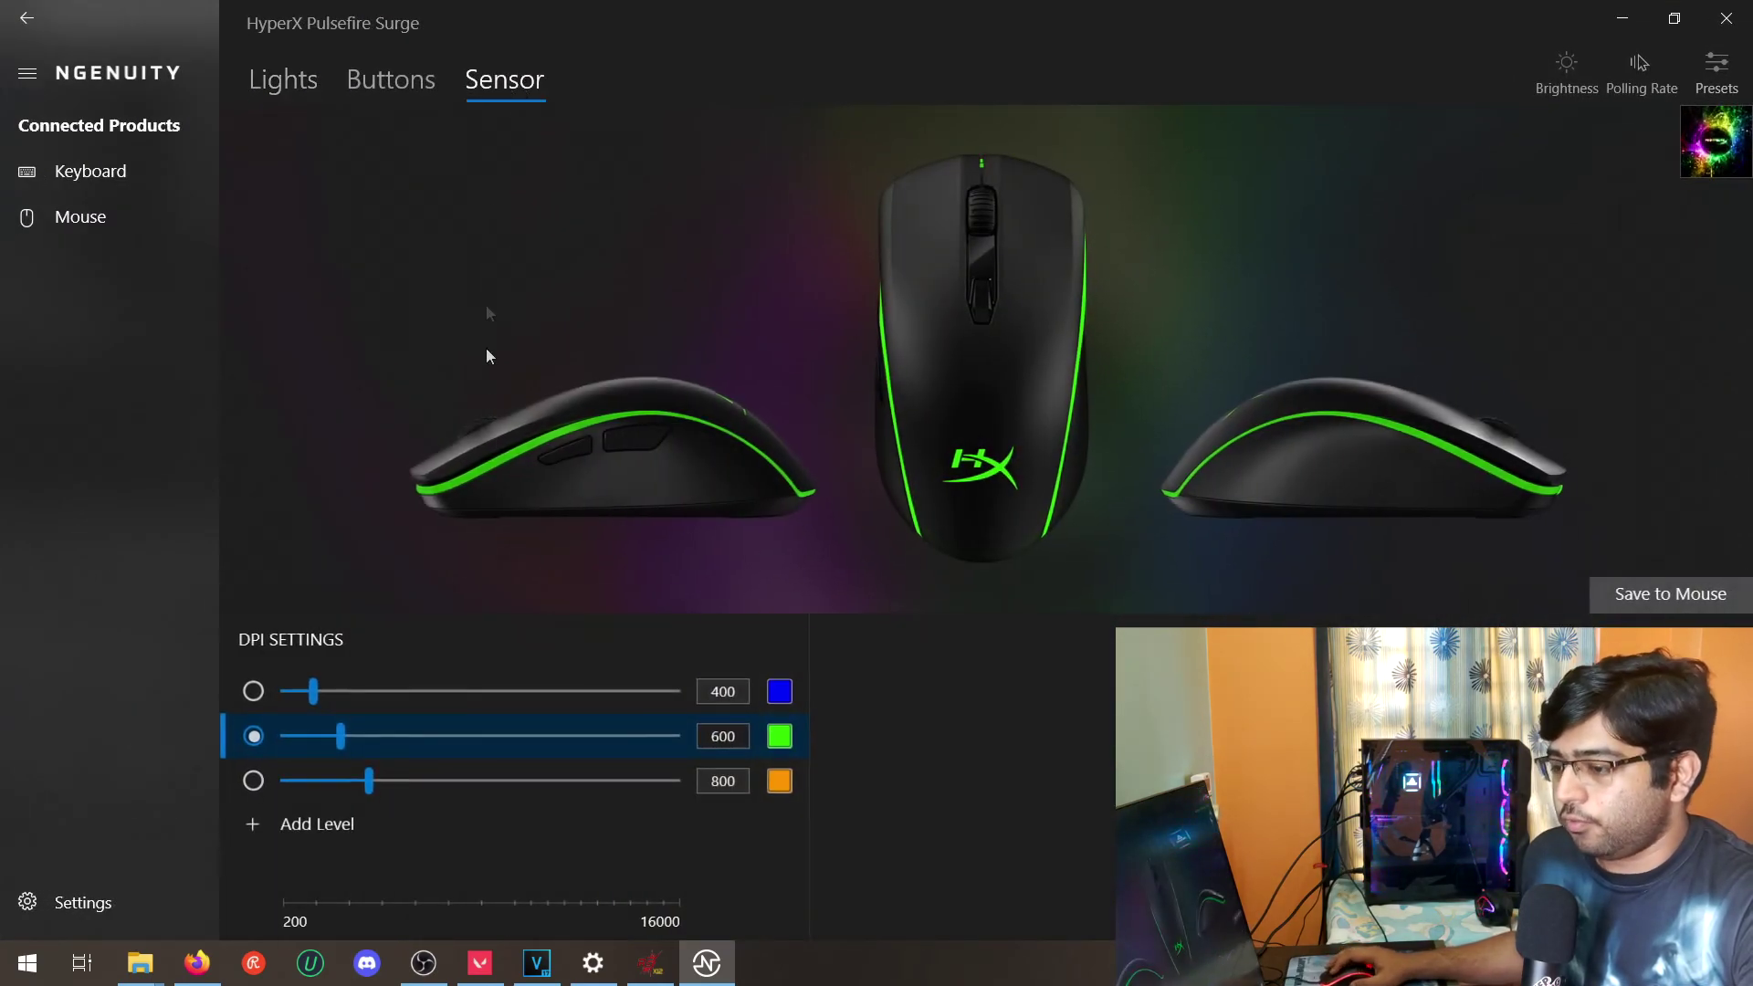
# Try the first DPI level at 200 and the third at 16000, and return them to 400 and 800.
pyautogui.moveTo(312, 691); pyautogui.dragTo(237, 697)
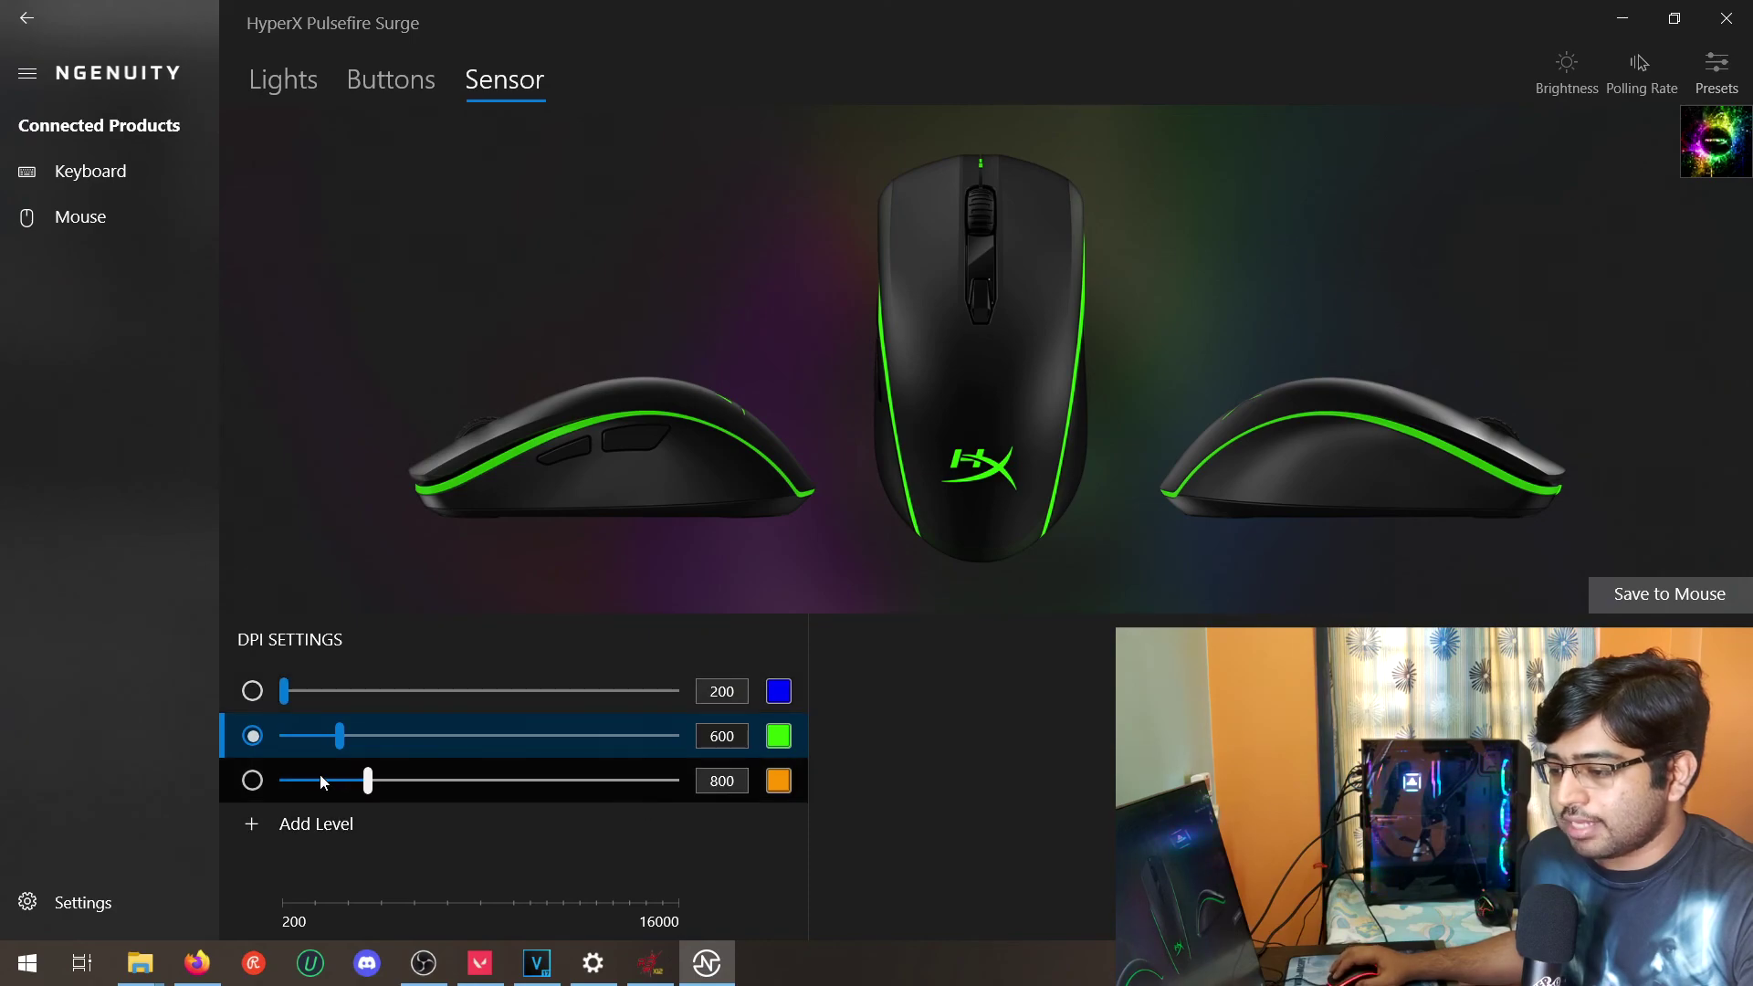
pyautogui.moveTo(366, 780); pyautogui.dragTo(624, 780)
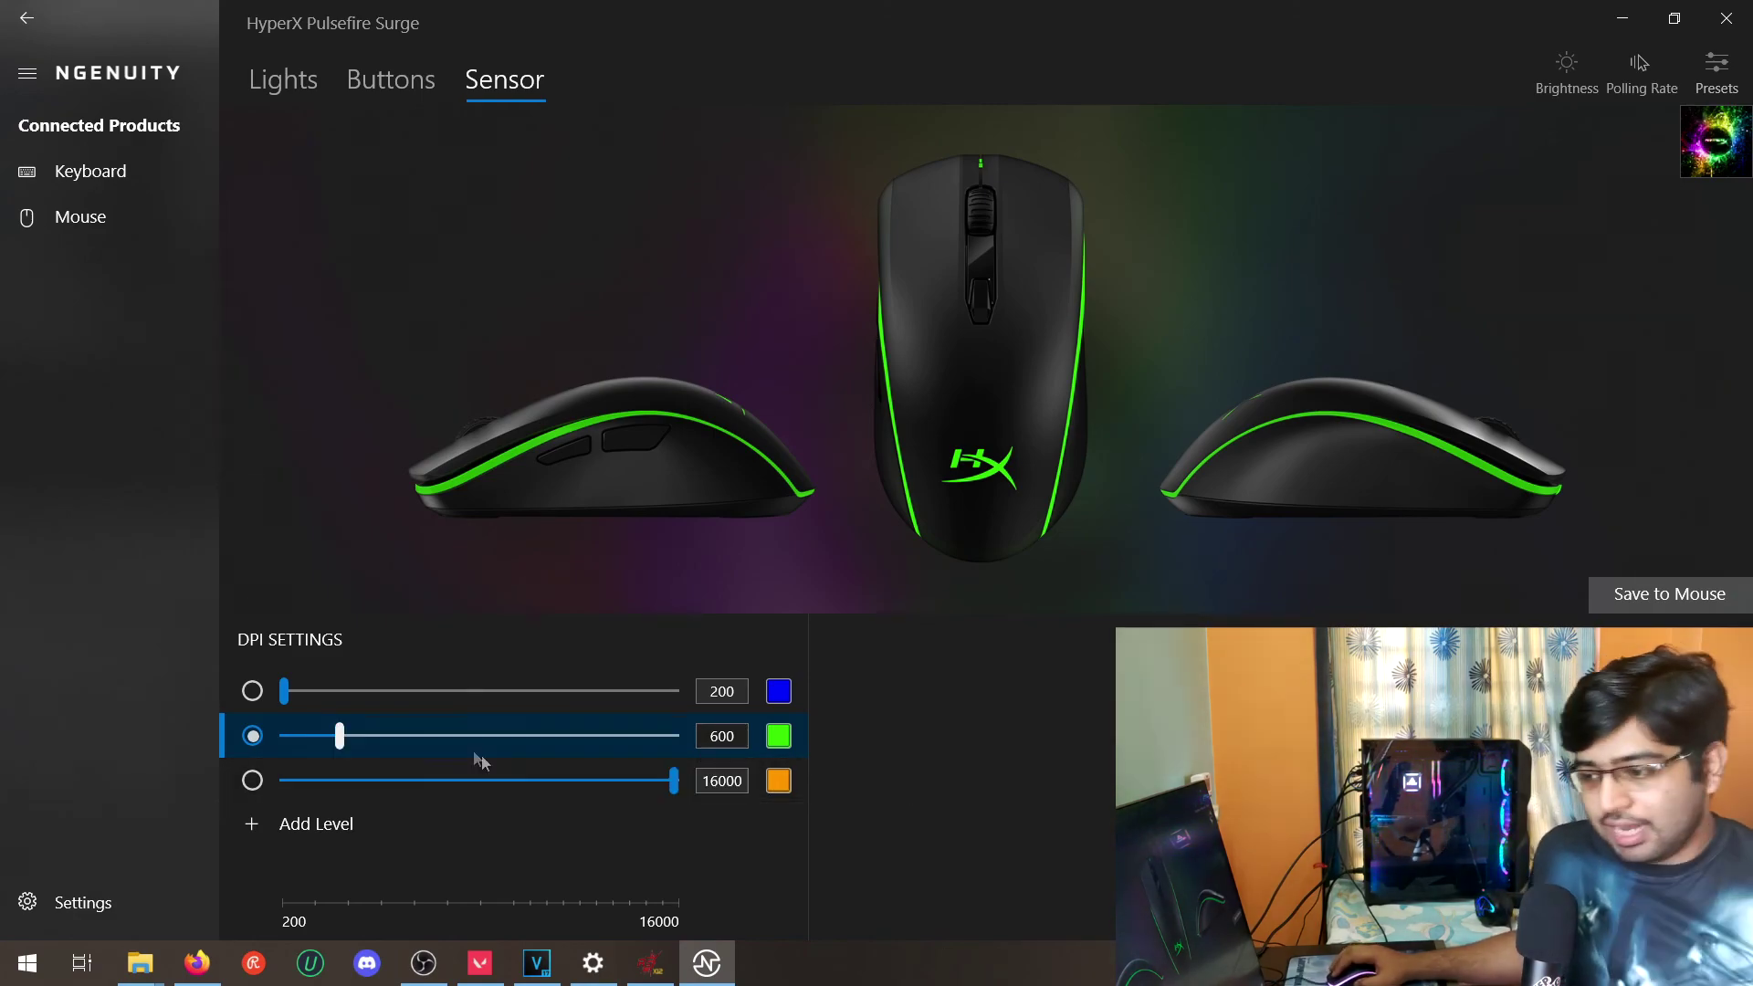
pyautogui.moveTo(284, 694); pyautogui.dragTo(310, 698)
pyautogui.moveTo(674, 781); pyautogui.dragTo(380, 784)
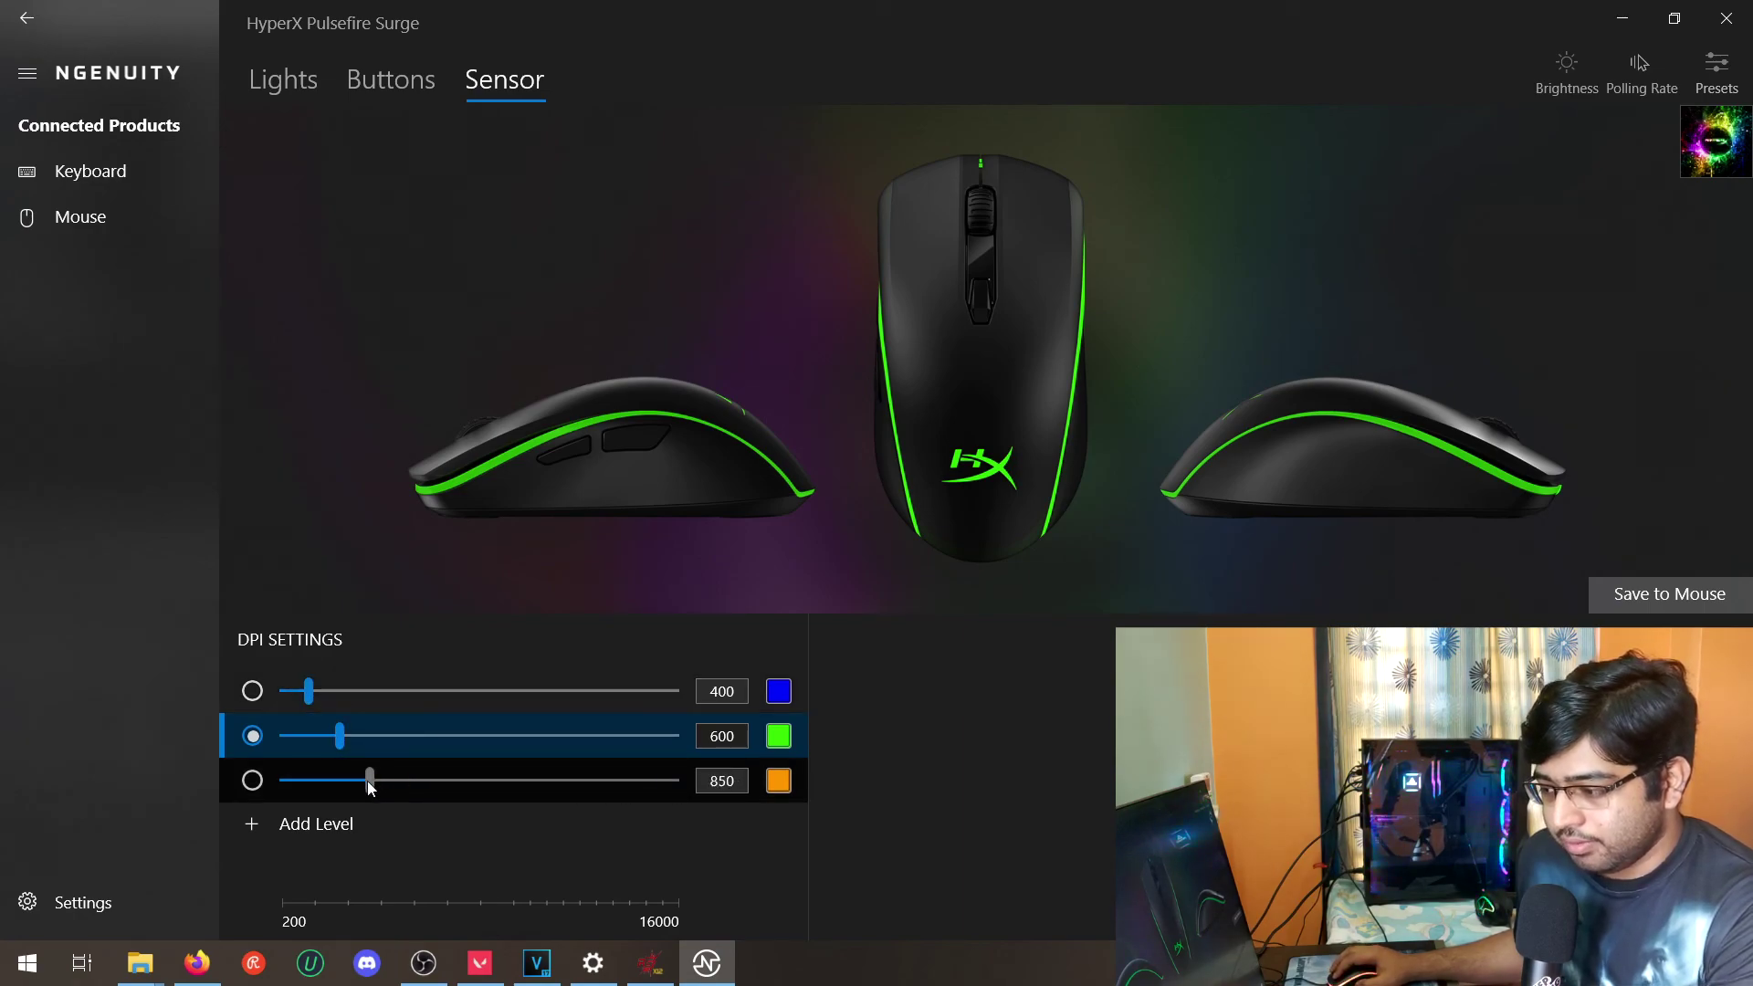
pyautogui.moveTo(363, 787); pyautogui.dragTo(364, 783)
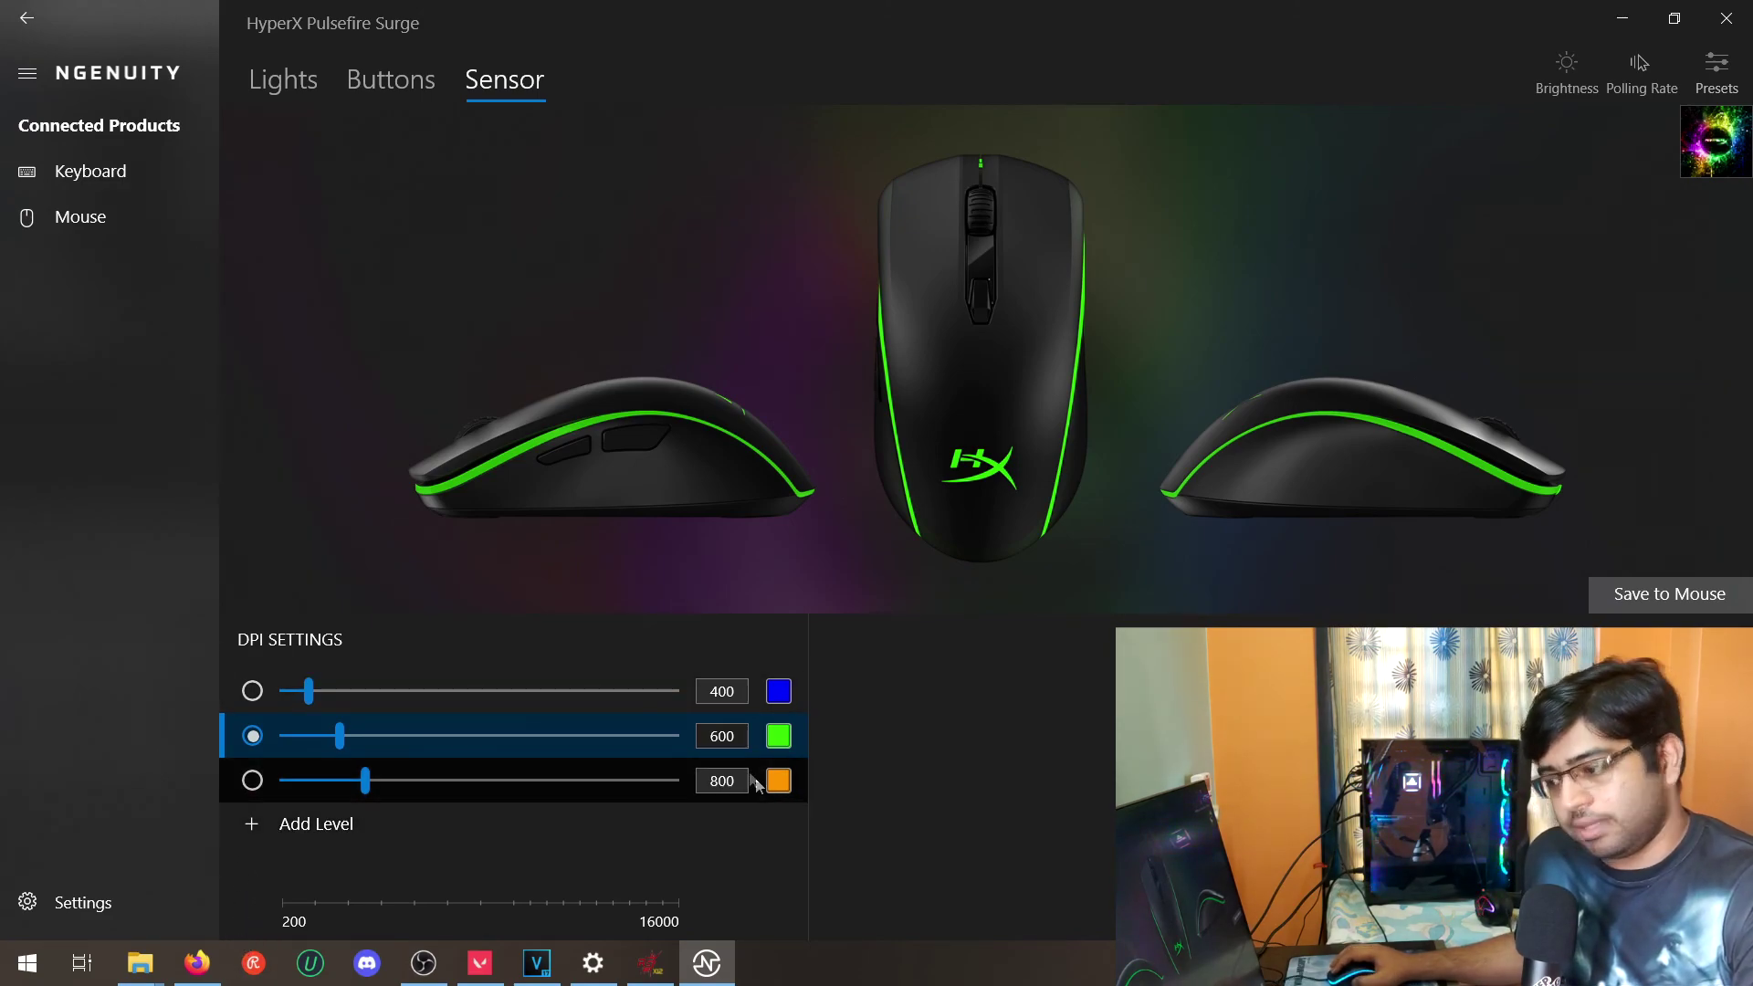
# Set the second DPI level to 550 and remove the extra 6400 DPI level.
pyautogui.doubleClick(702, 740)
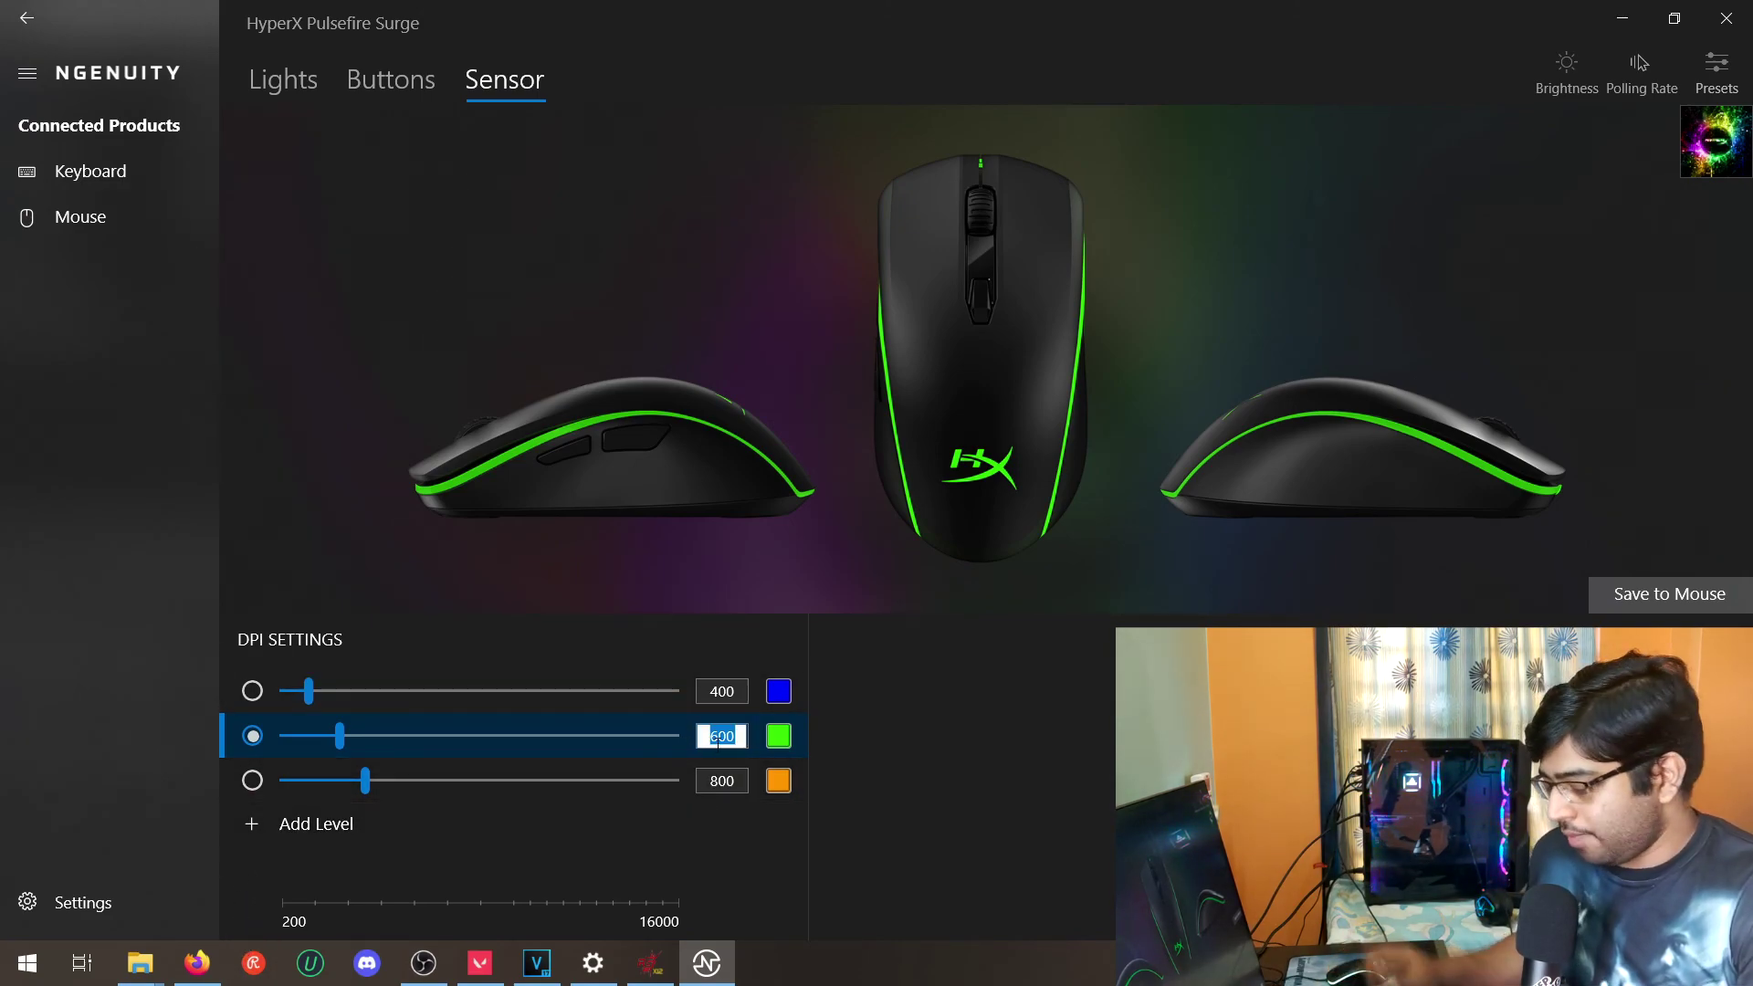
pyautogui.write('650')
pyautogui.doubleClick(717, 742)
pyautogui.write('550')
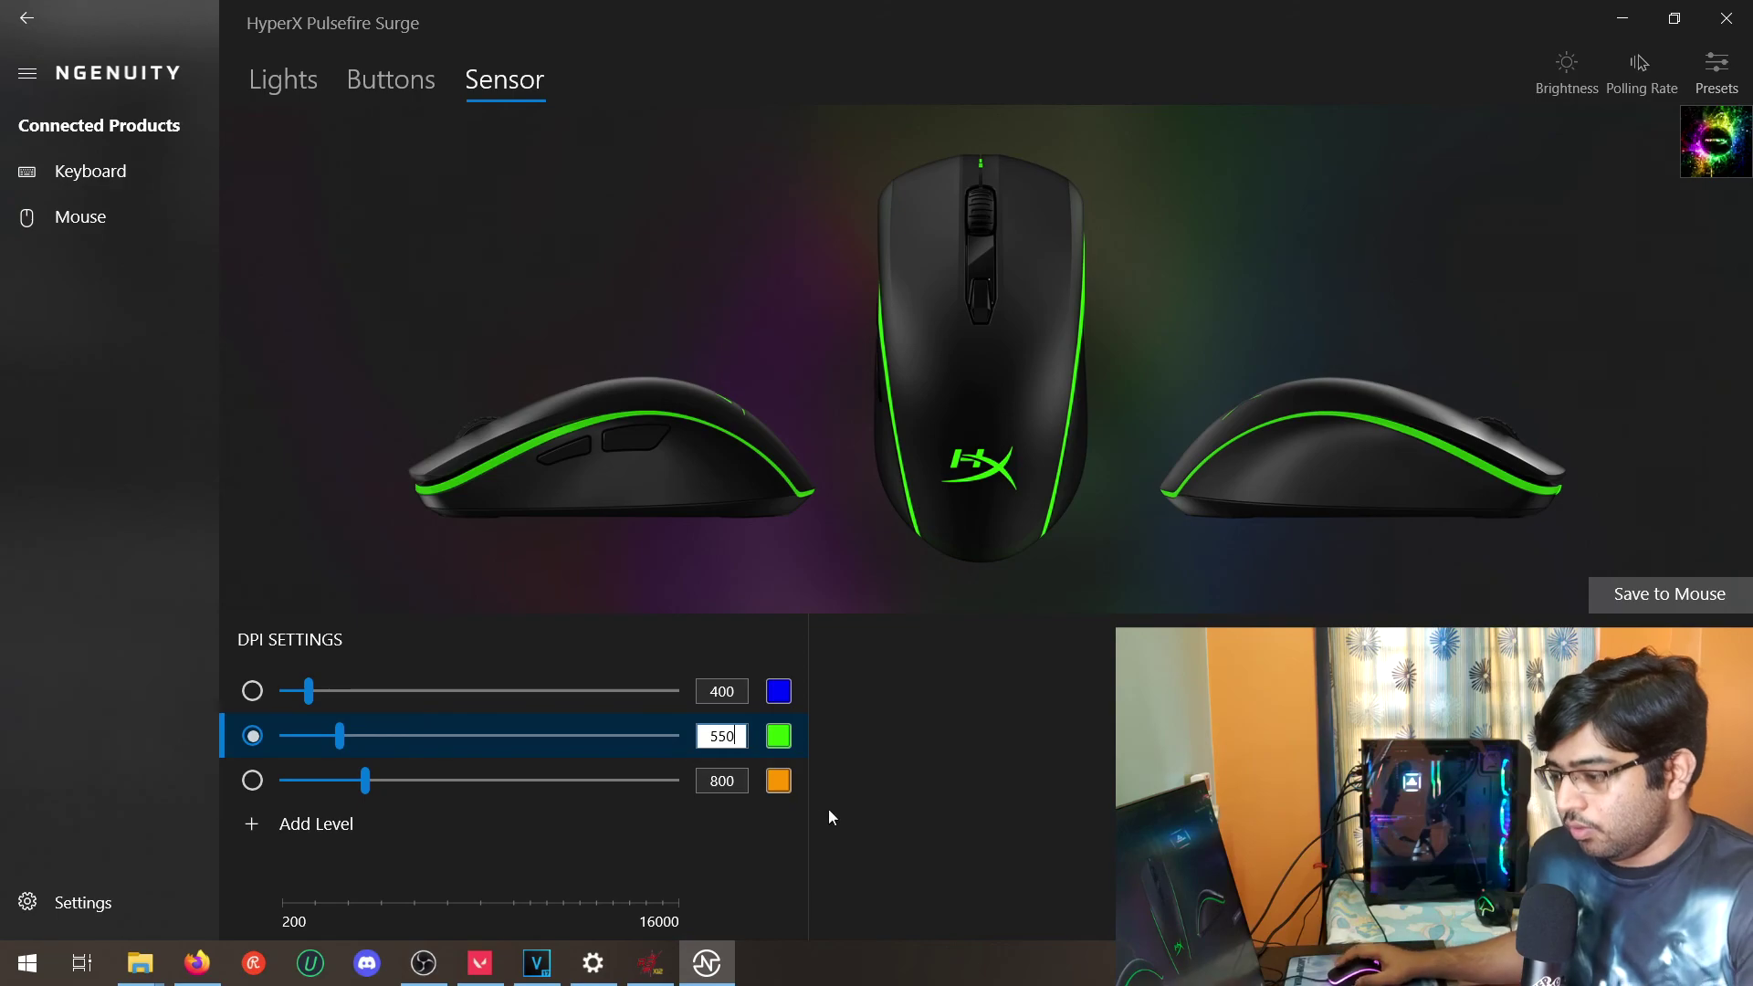
pyautogui.press('Return')
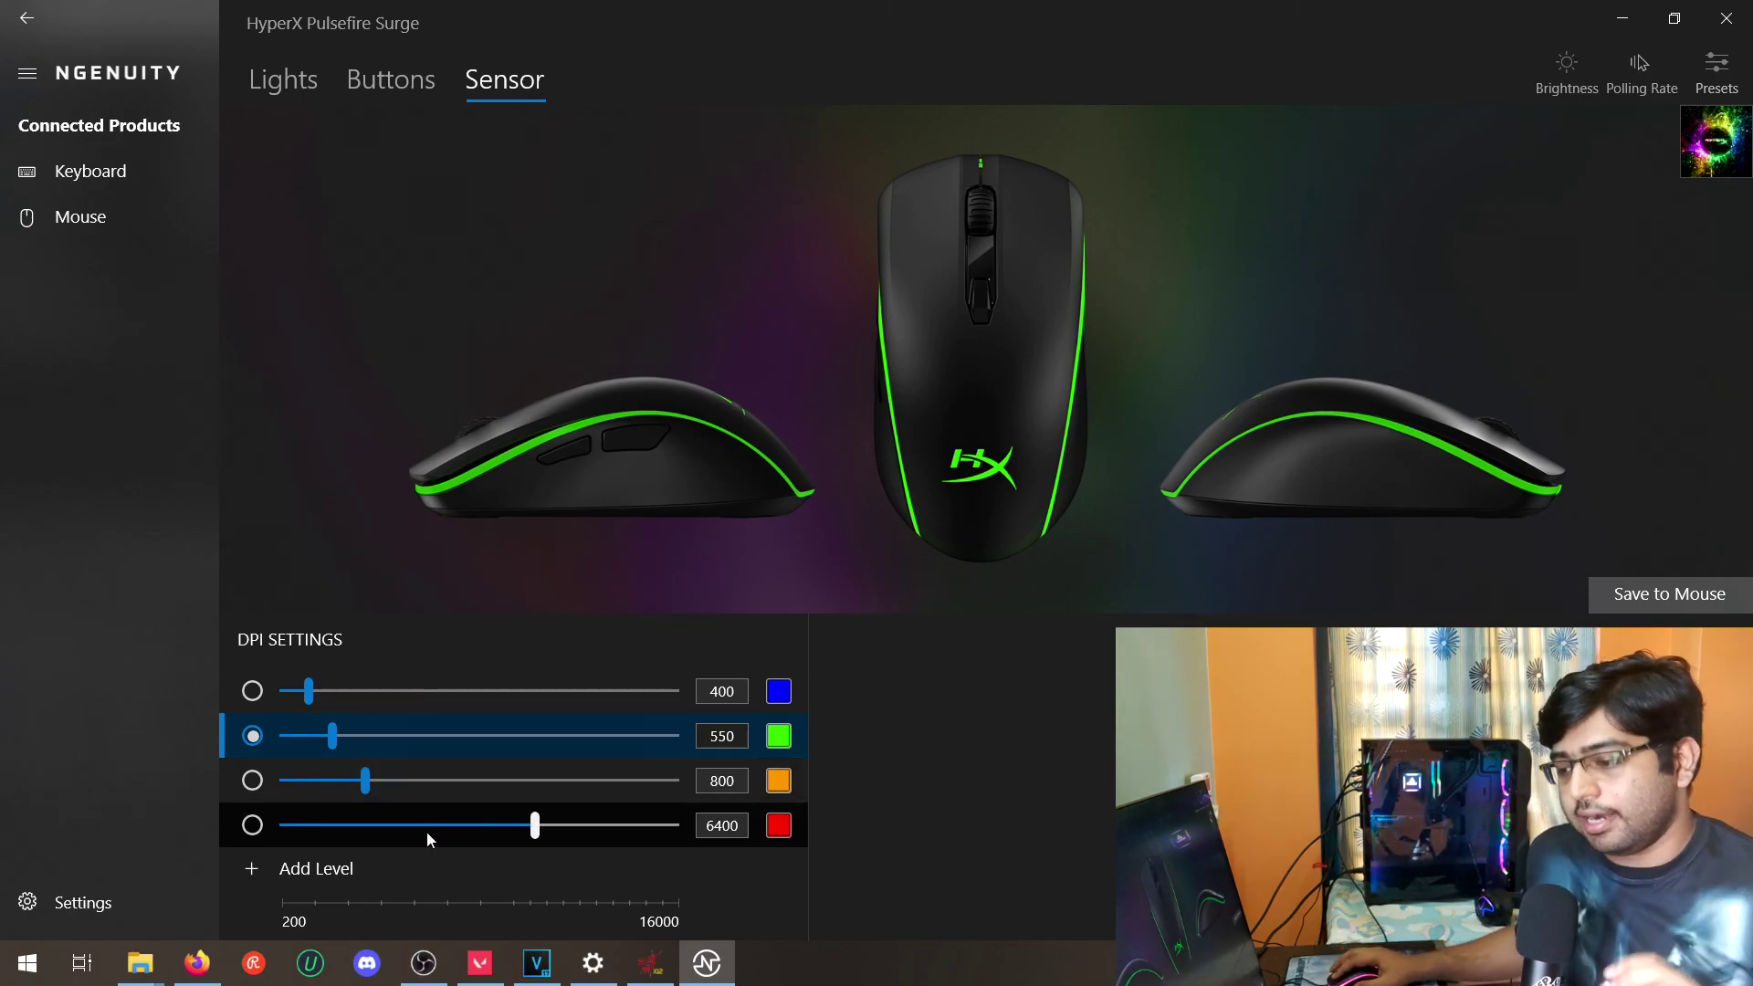
pyautogui.rightClick(456, 810)
pyautogui.click(463, 782)
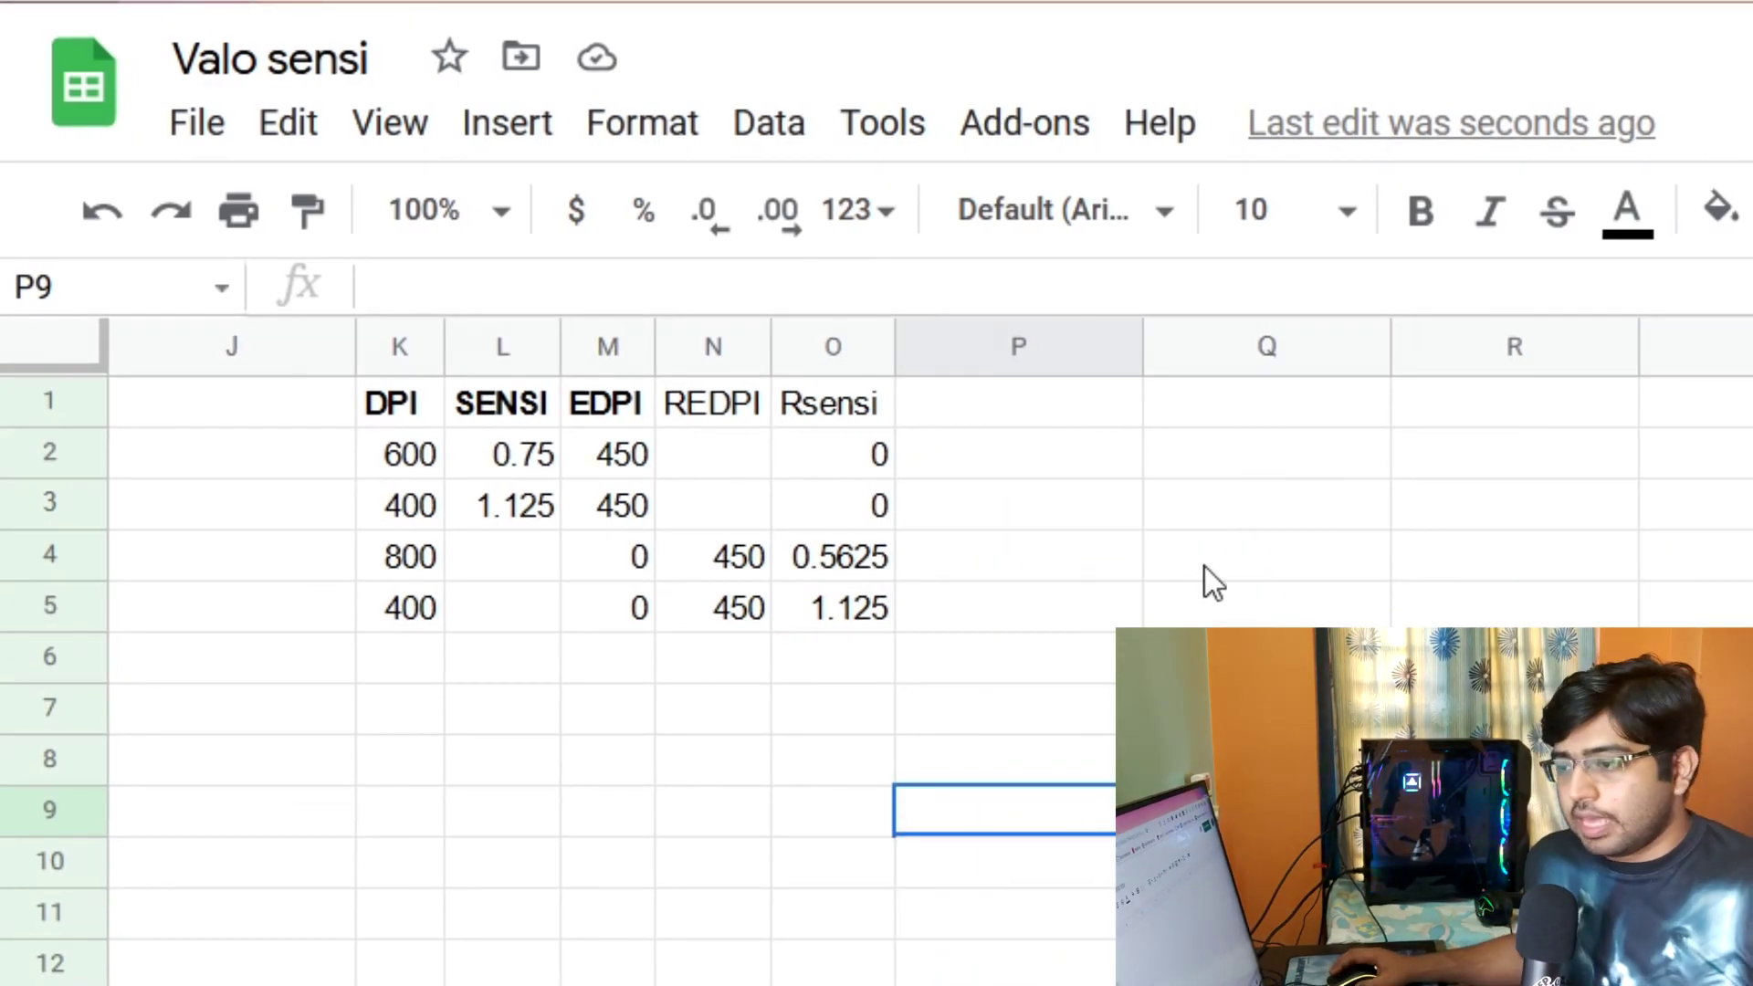
# In the Valo sensi spreadsheet in Google Sheets, examine row 2's DPI, sensitivity and the EDPI formula that multiplies them.
pyautogui.click(1006, 603)
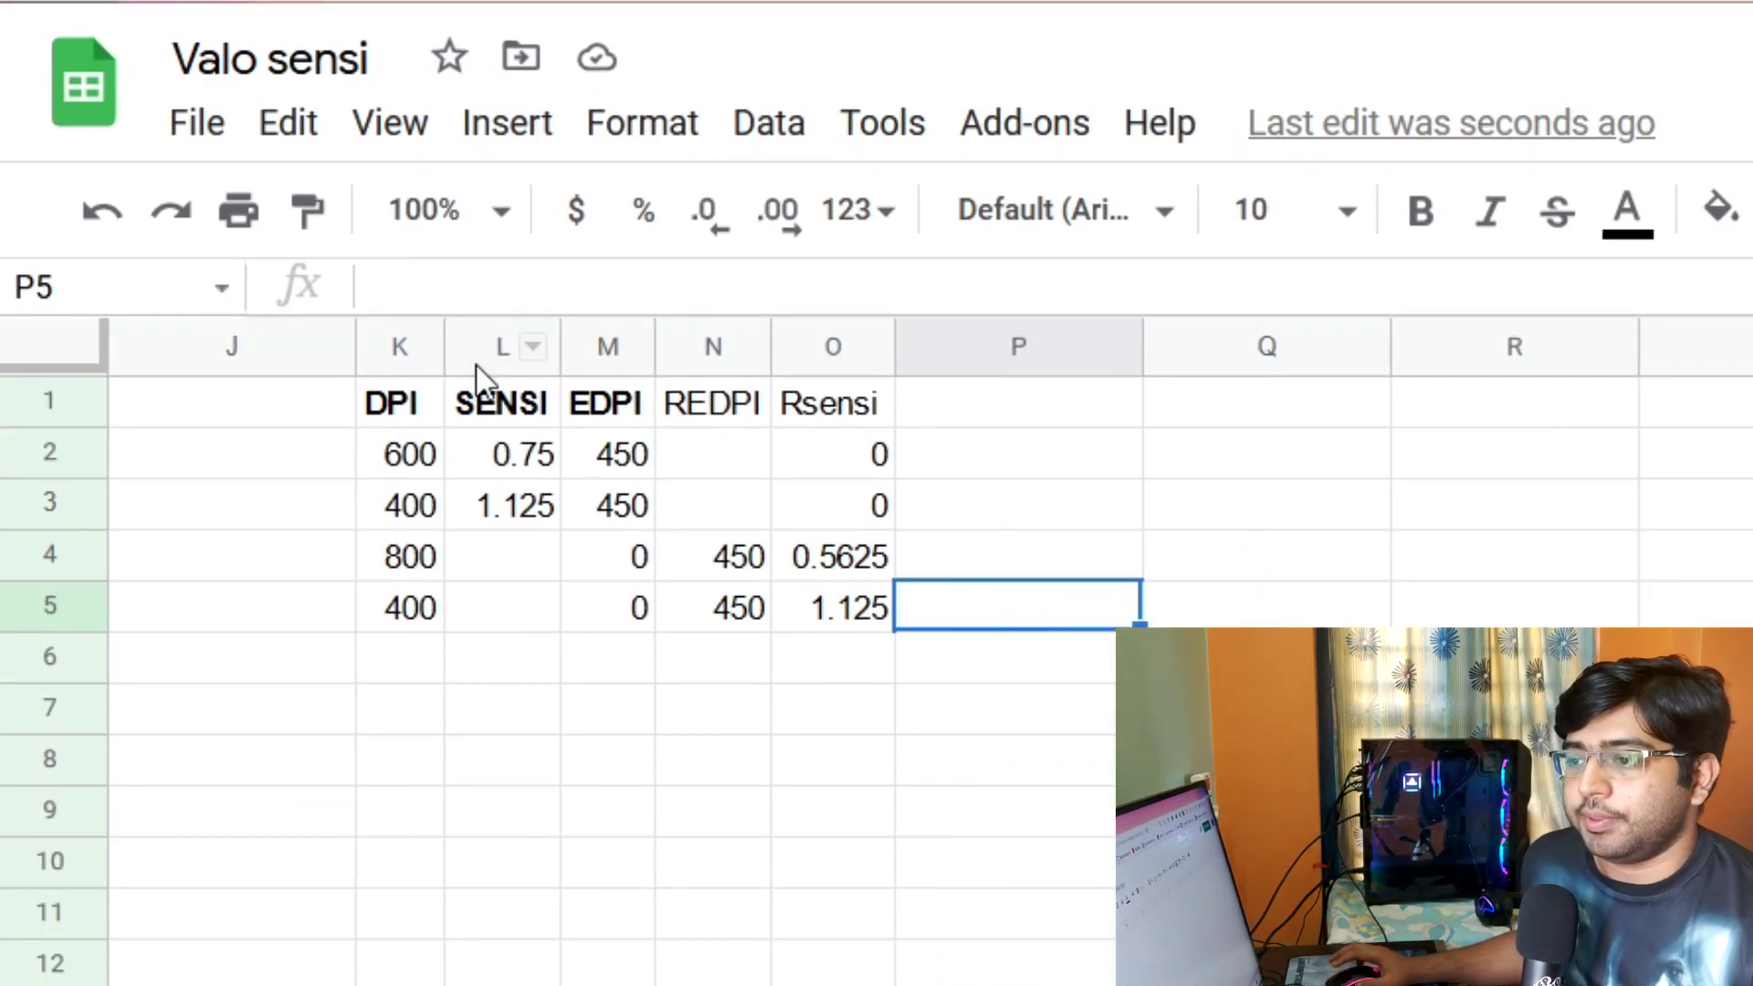
pyautogui.click(413, 411)
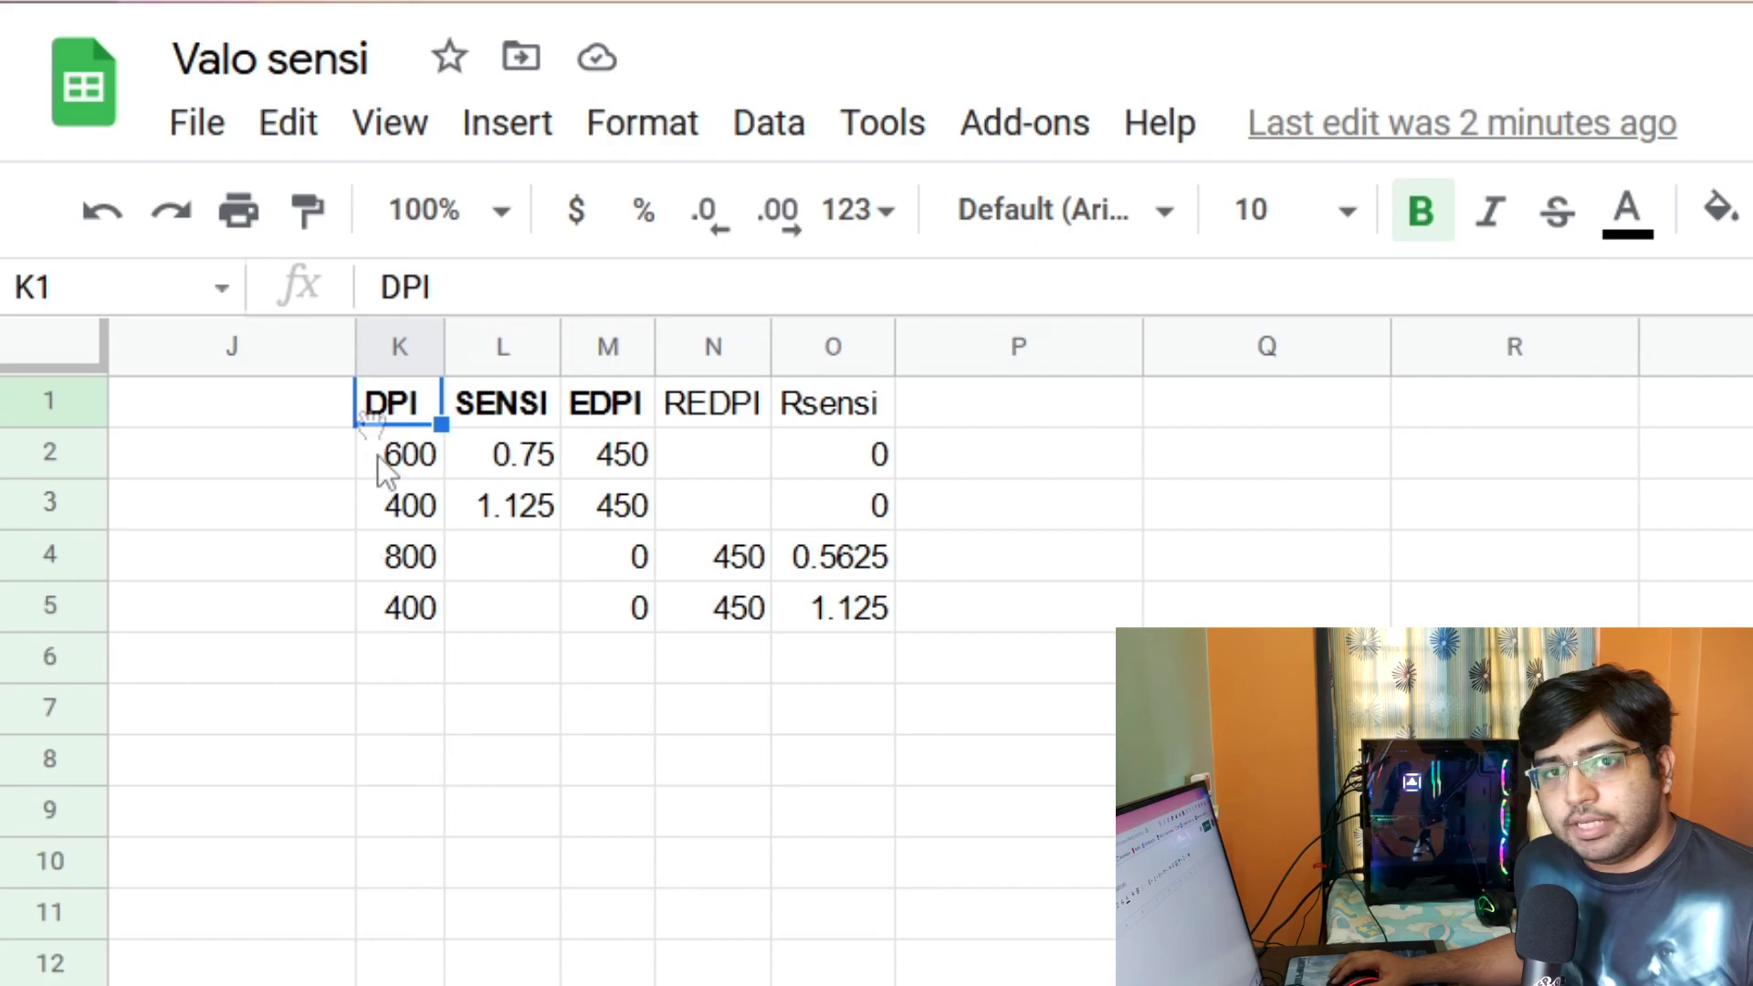
pyautogui.click(499, 452)
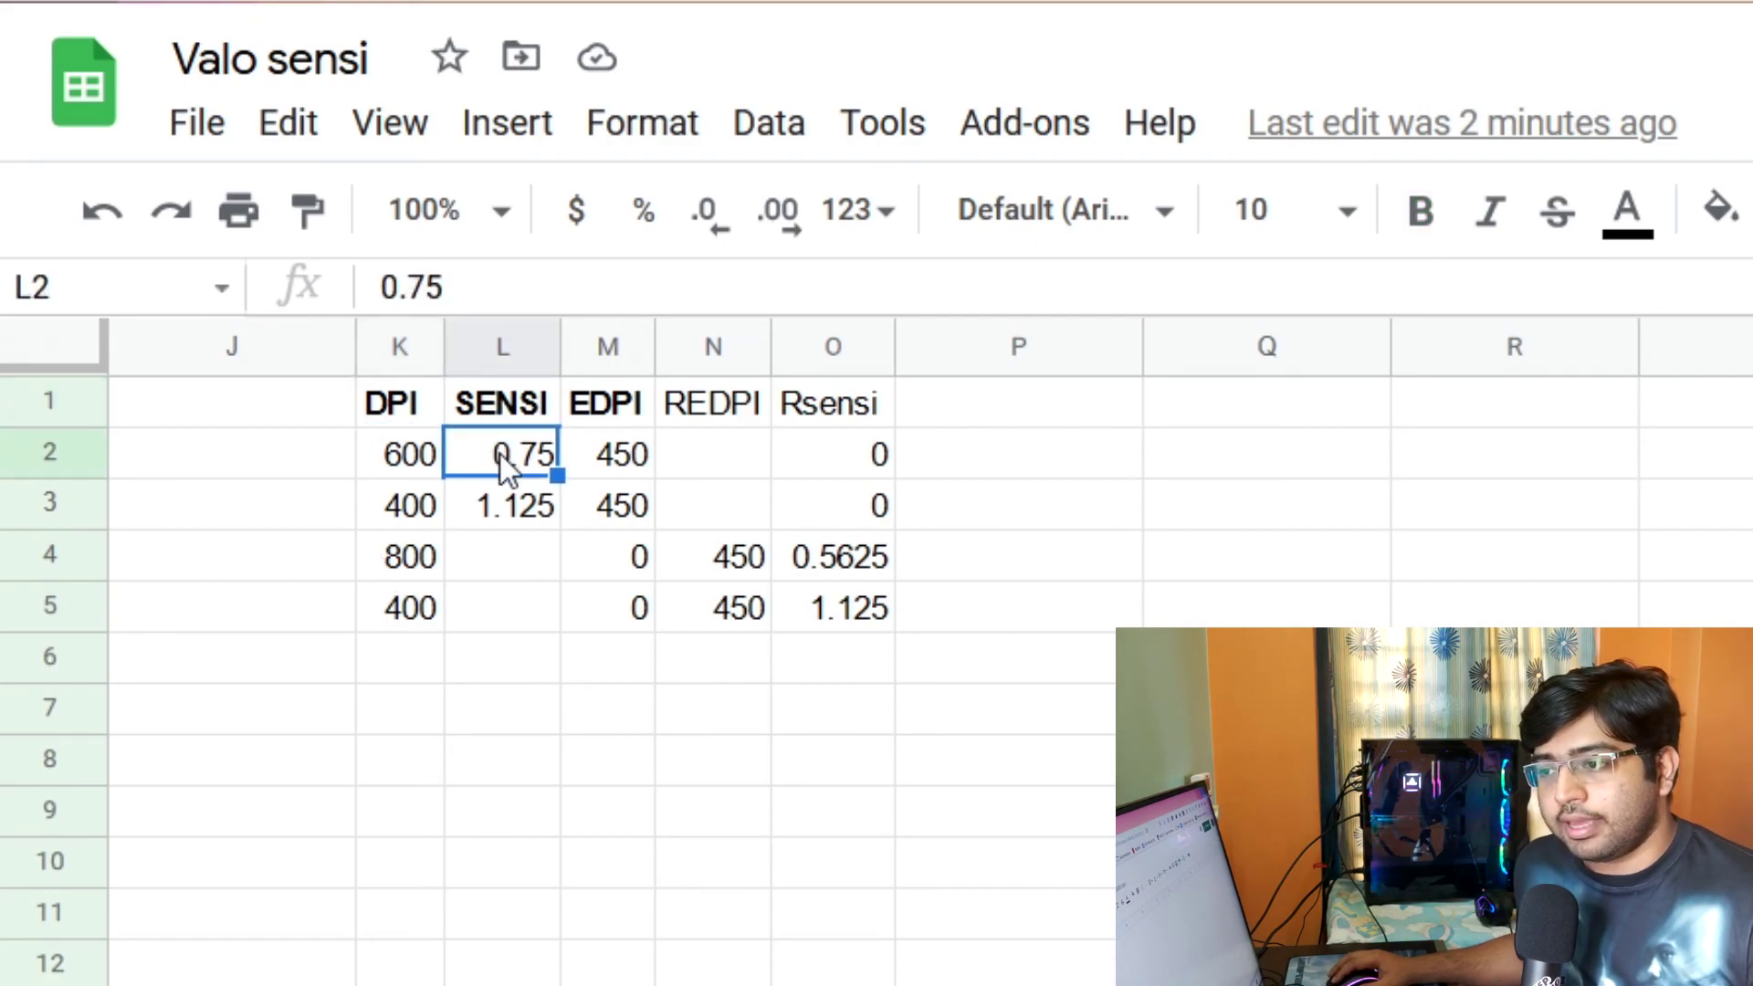
pyautogui.click(407, 471)
pyautogui.click(513, 462)
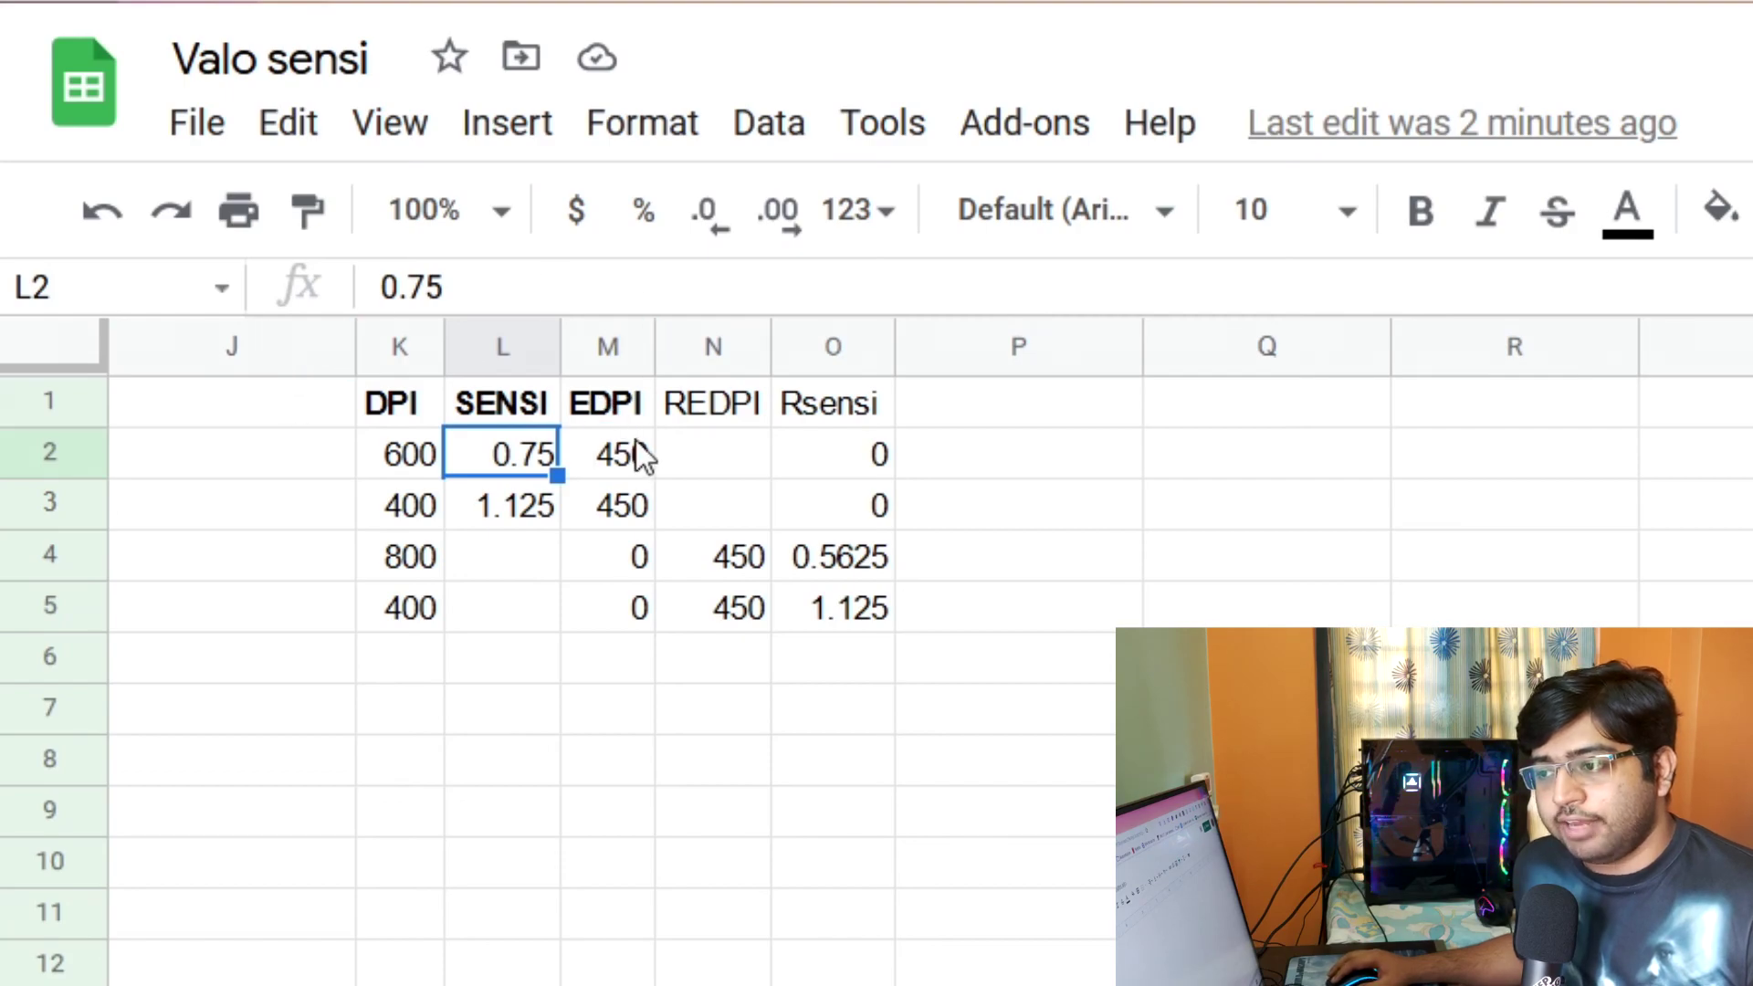
pyautogui.click(572, 464)
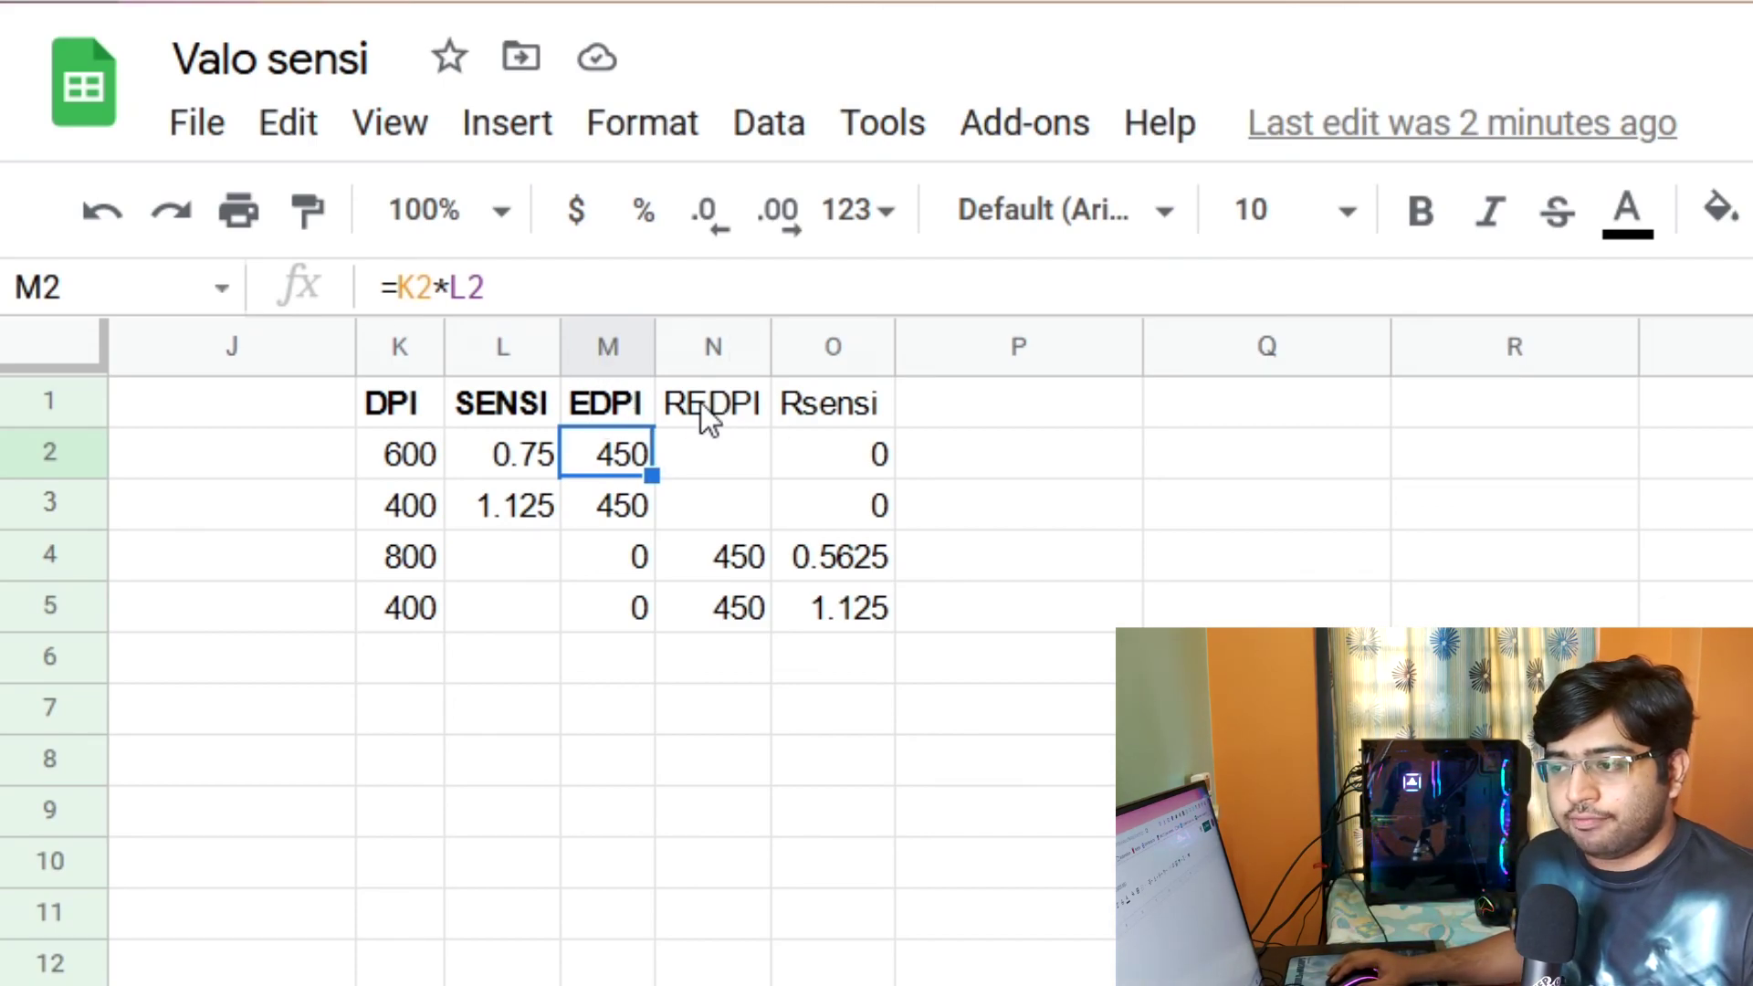
# Examine how the Rsensi formulas in rows 4 and 5 divide the REDPI value by each row's DPI.
pyautogui.click(711, 568)
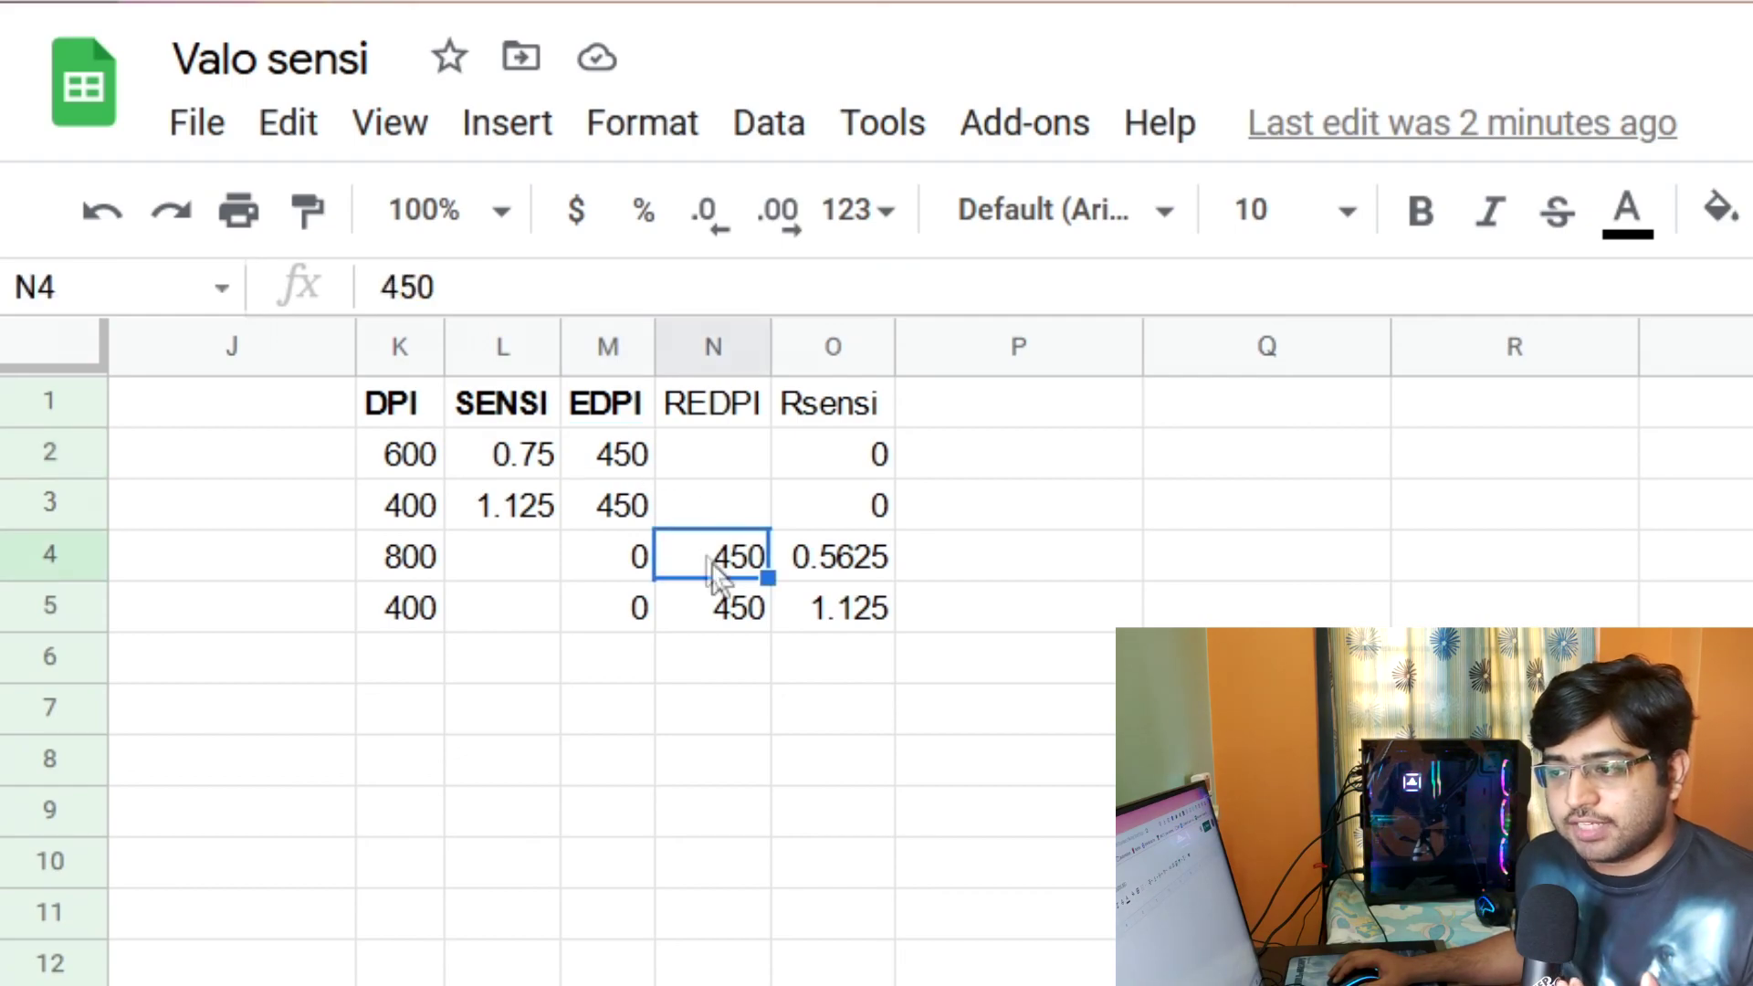
pyautogui.click(408, 462)
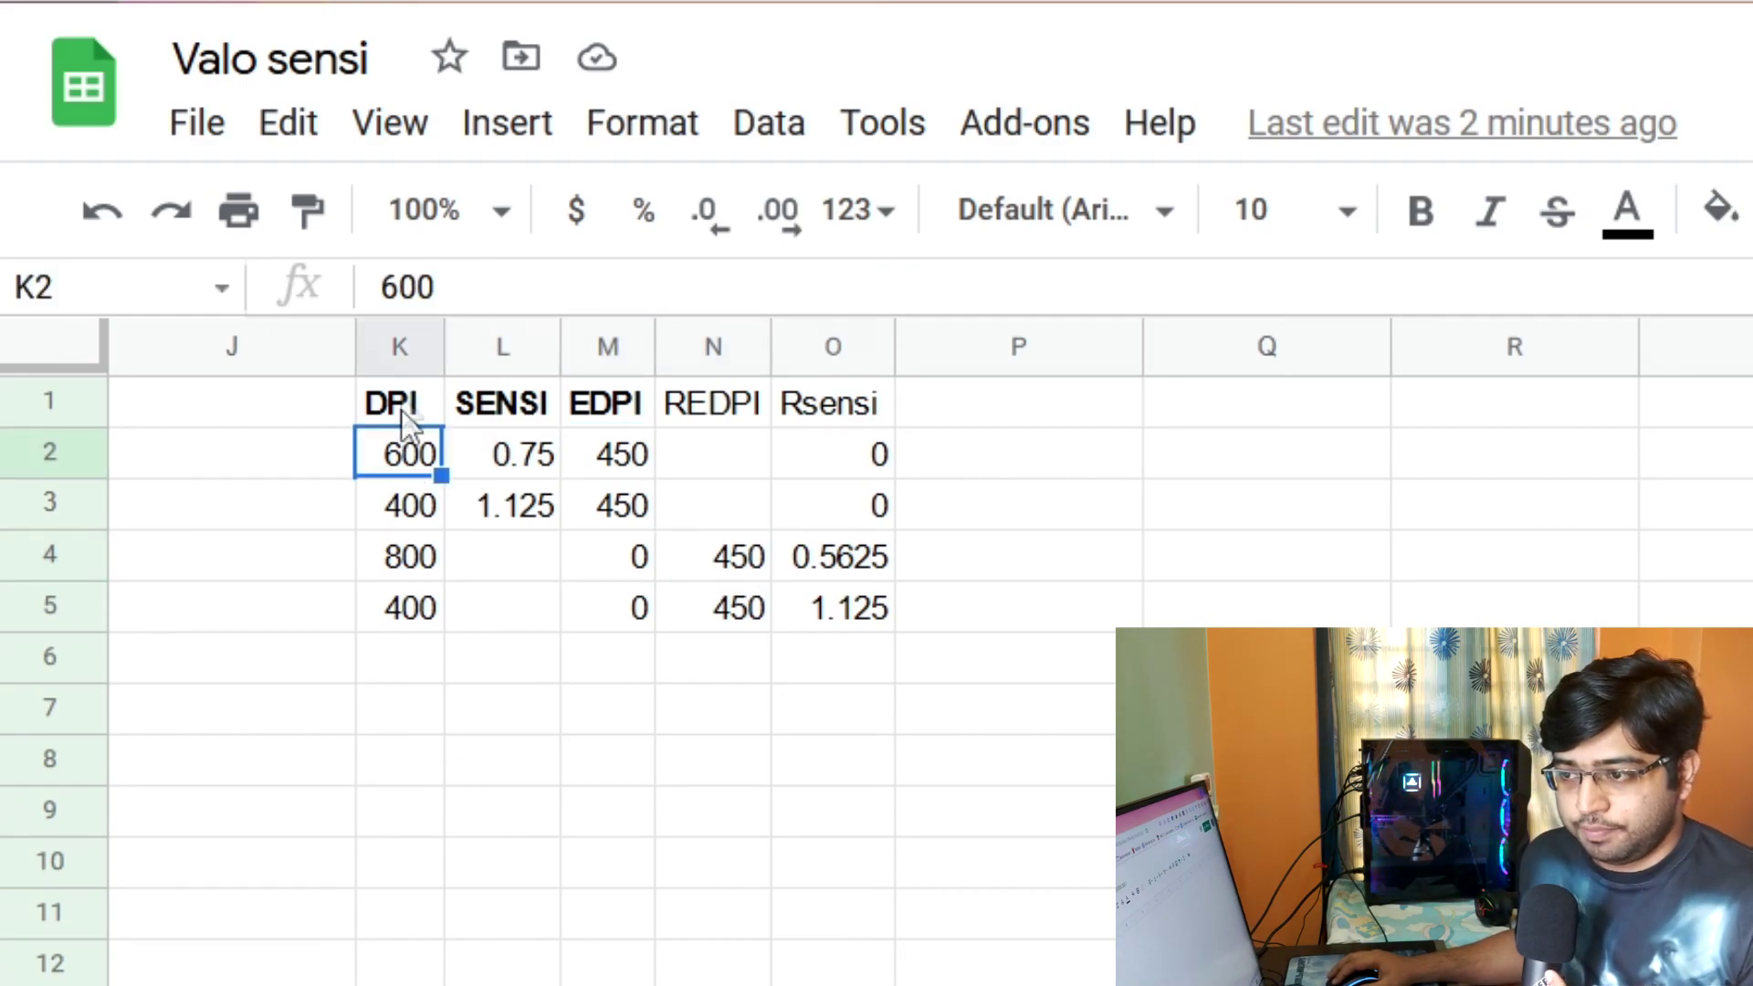
pyautogui.click(726, 555)
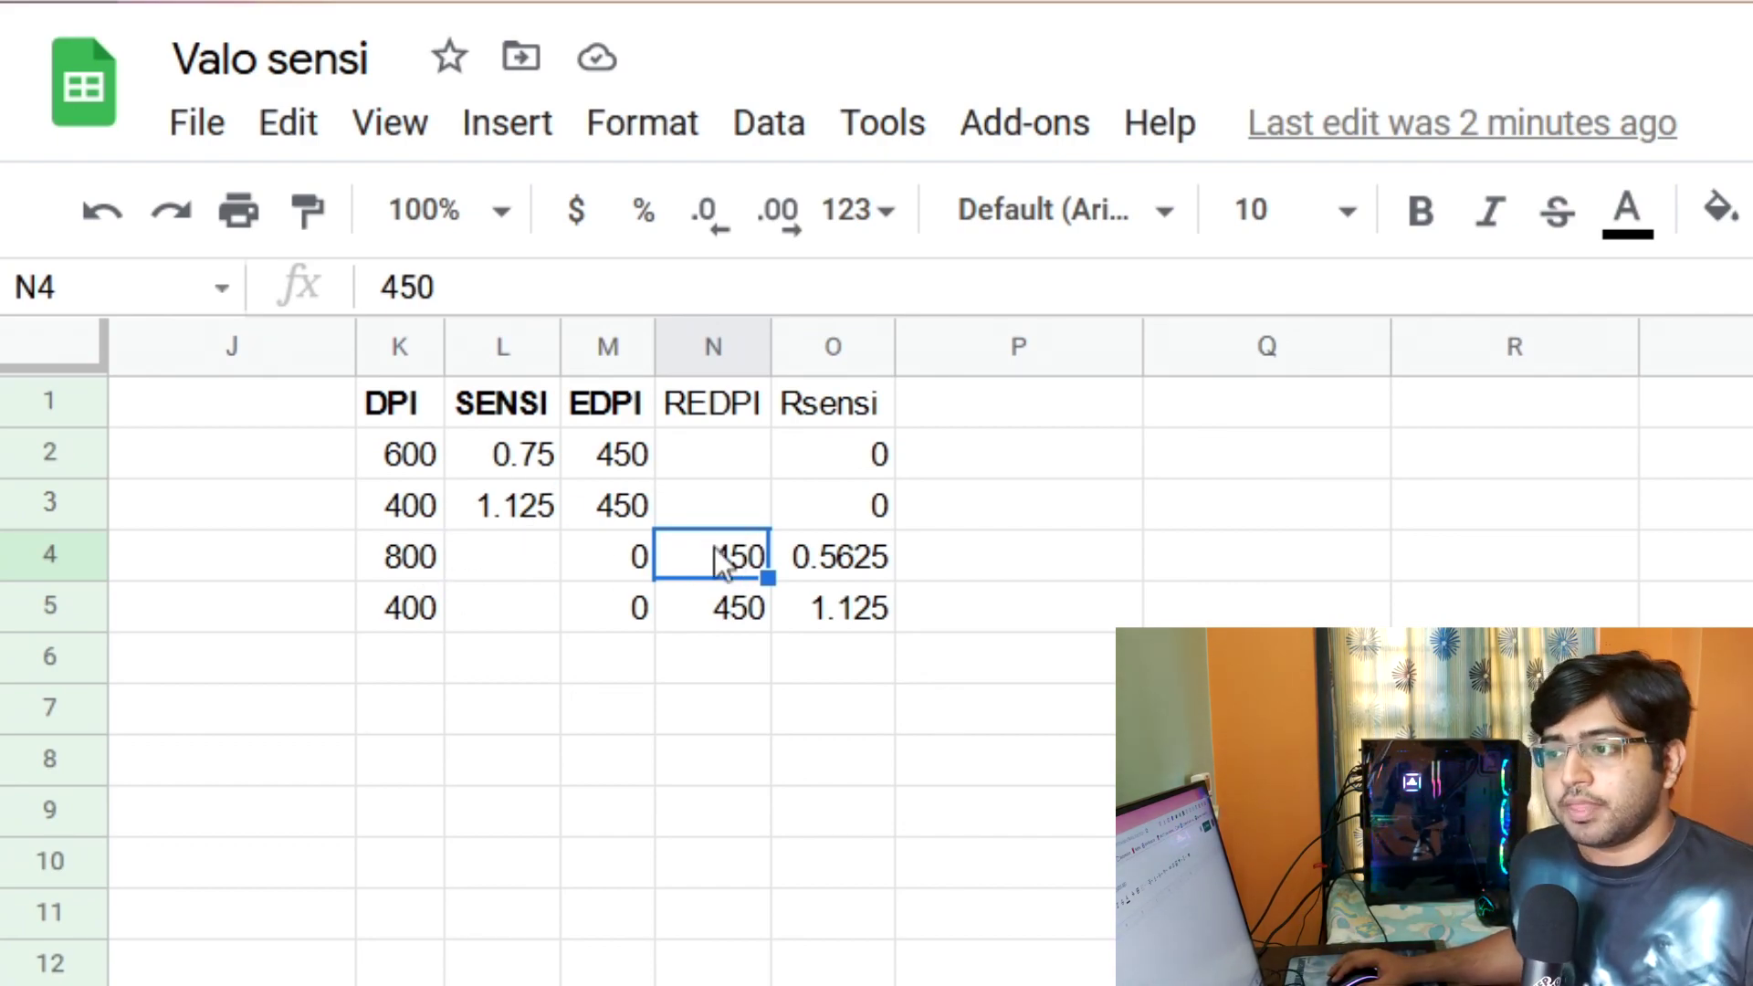
pyautogui.click(834, 557)
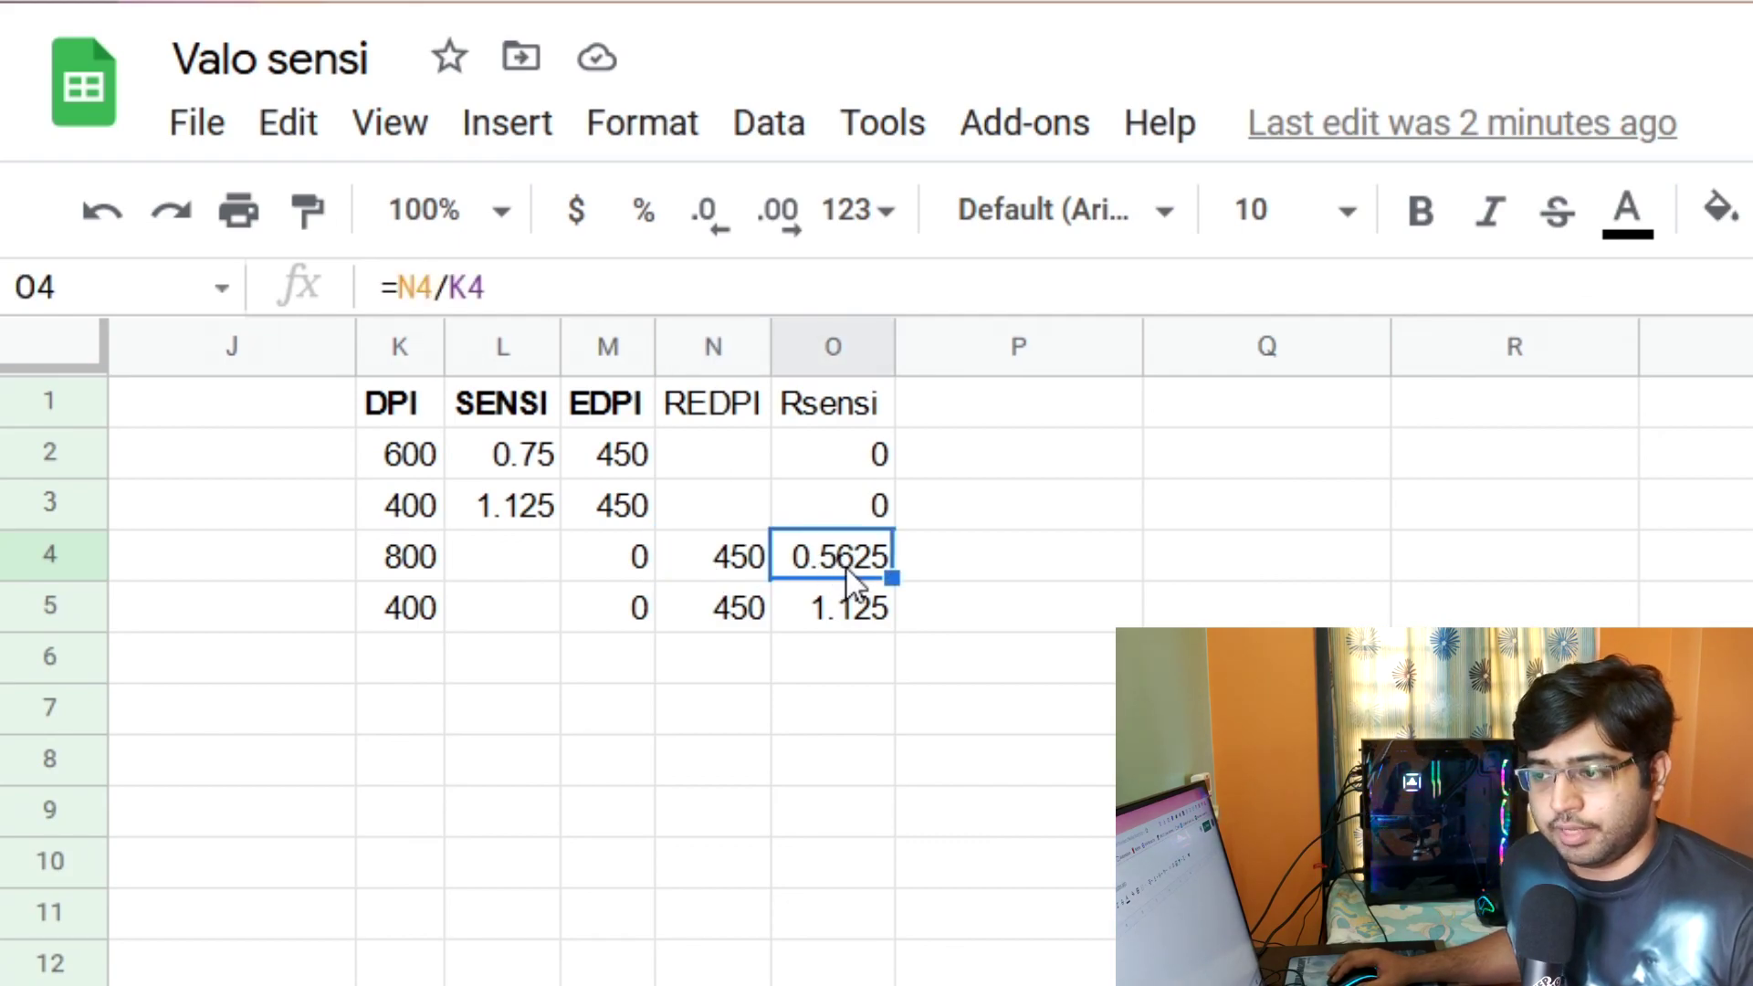
pyautogui.click(419, 627)
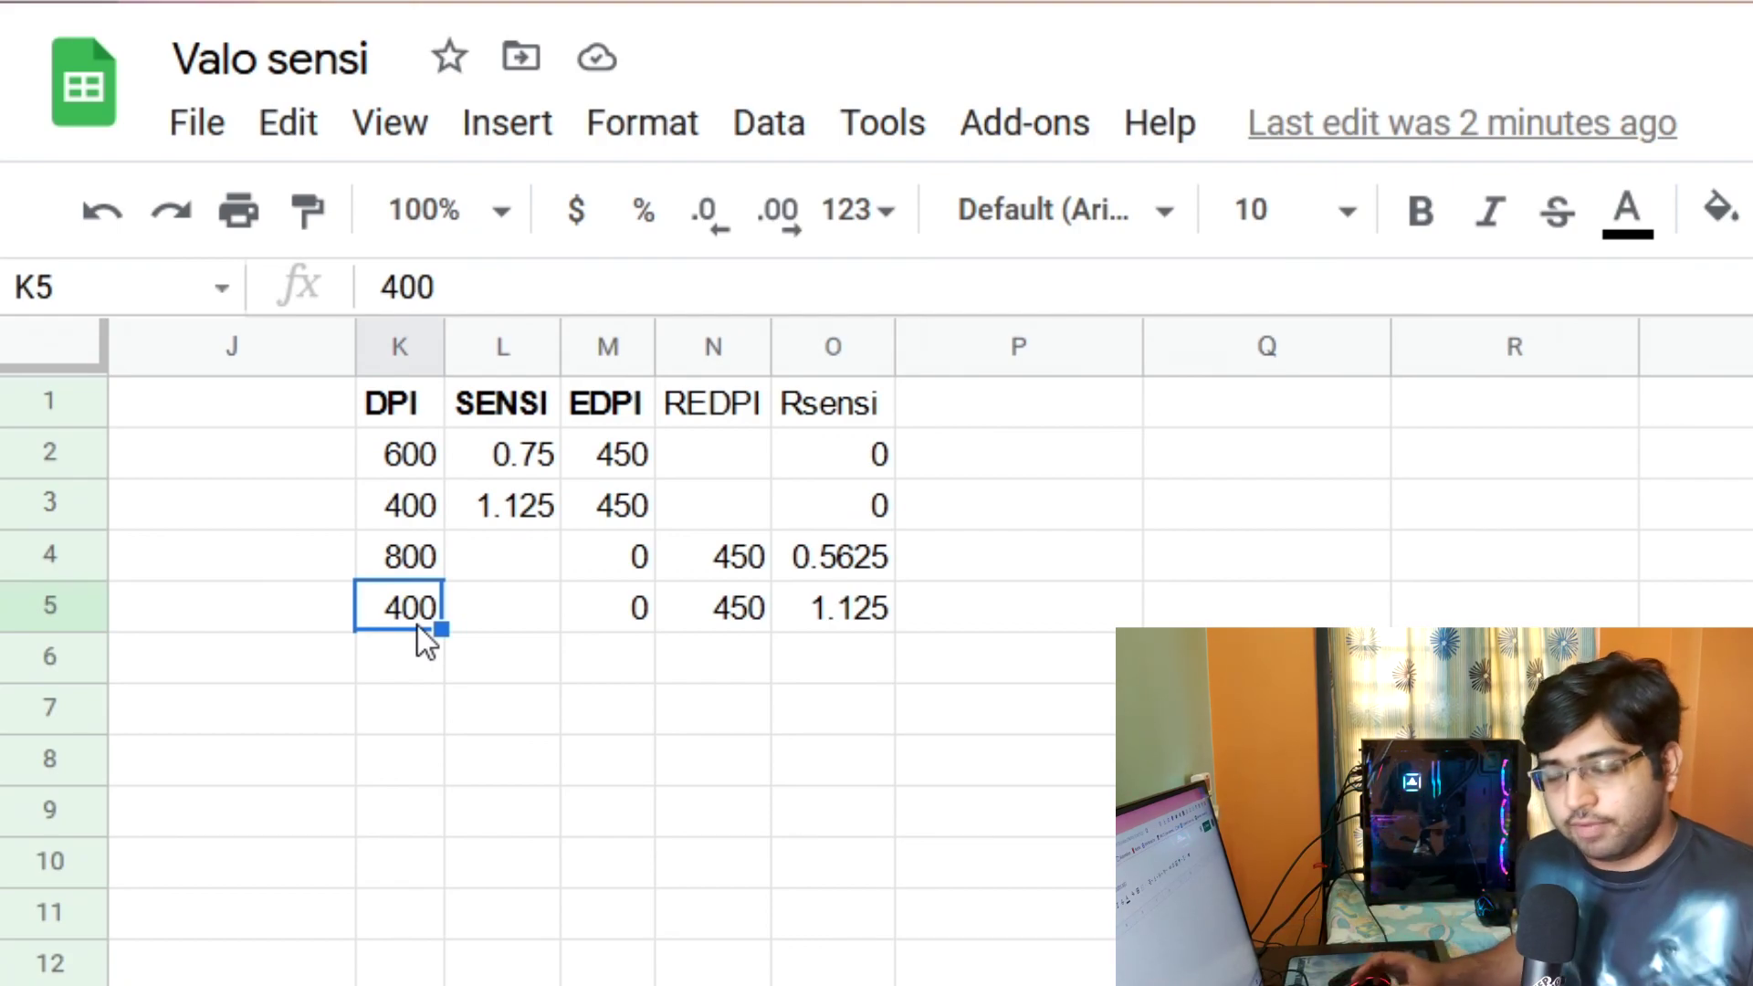
pyautogui.click(744, 621)
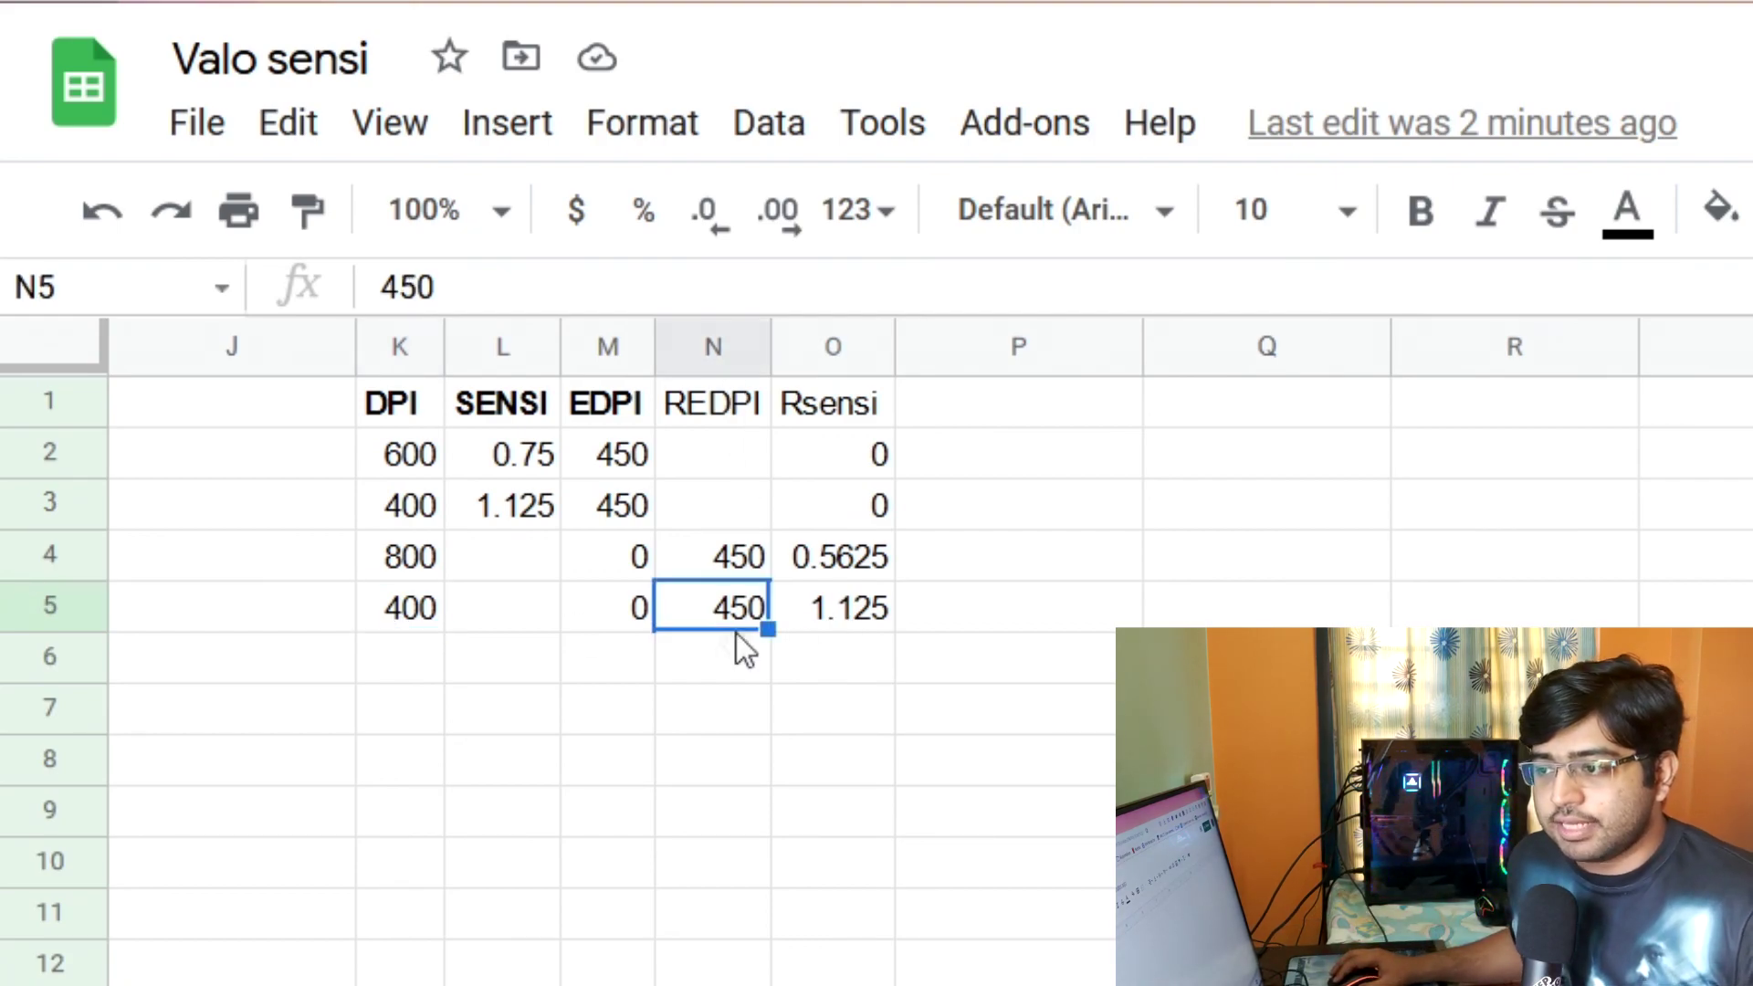
pyautogui.click(872, 620)
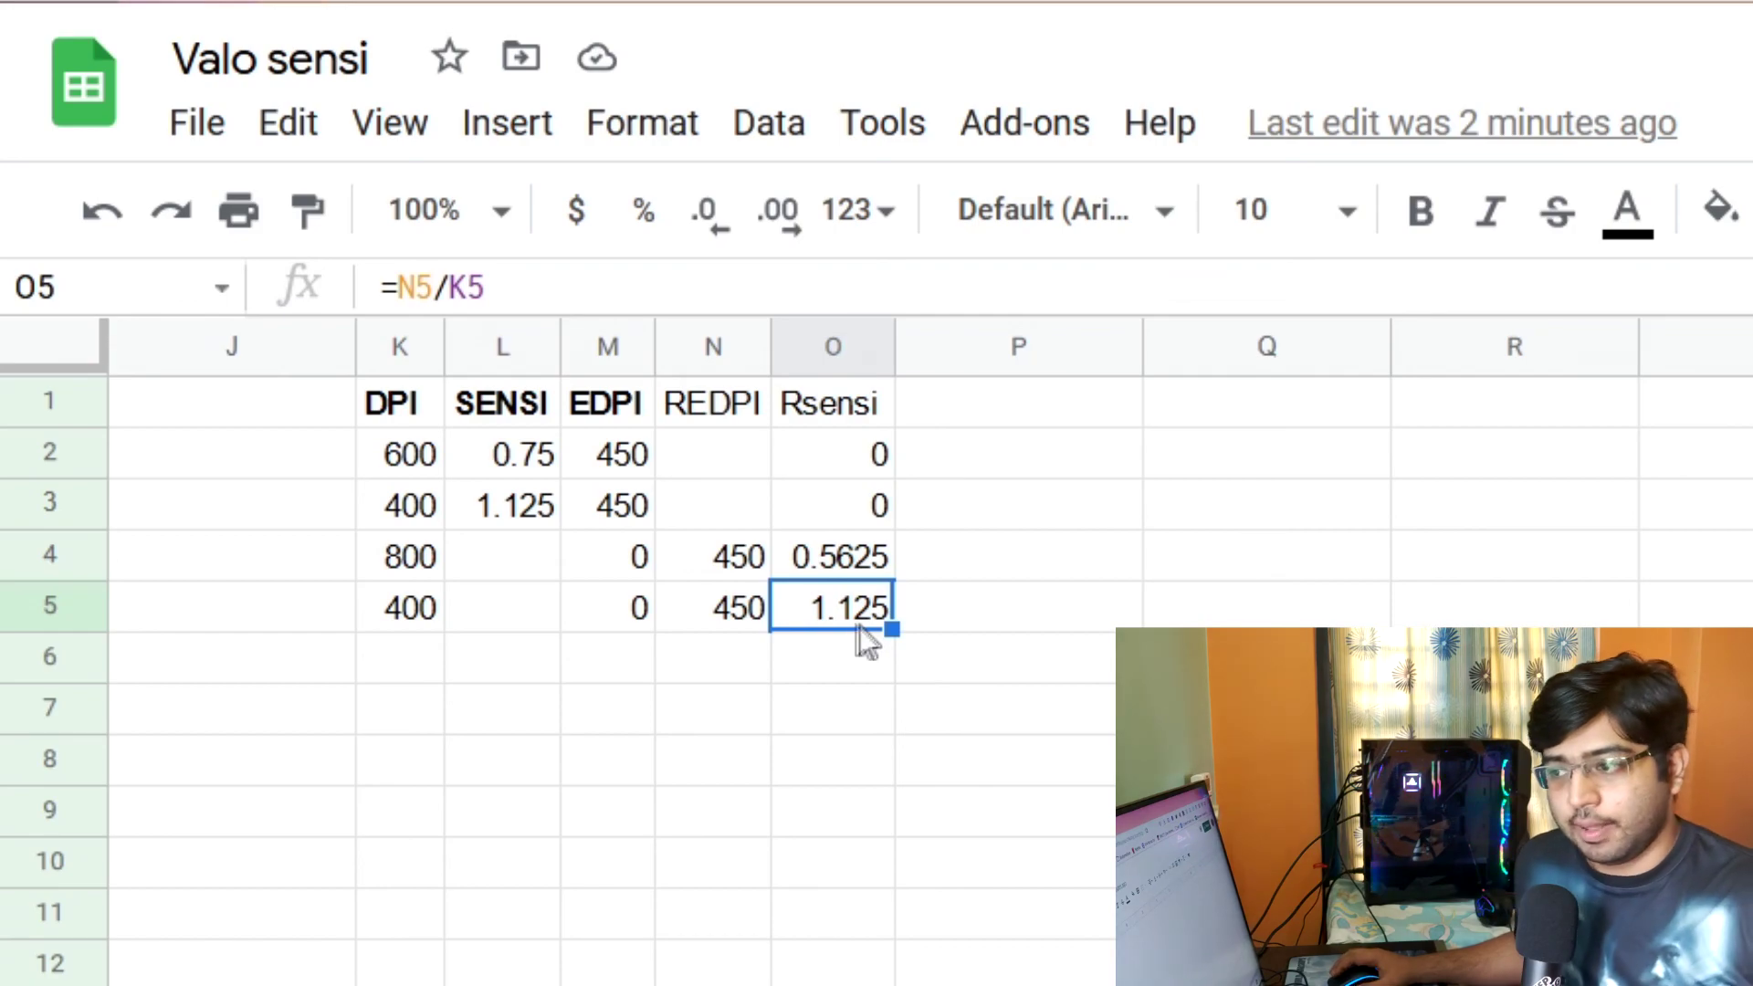
pyautogui.click(738, 613)
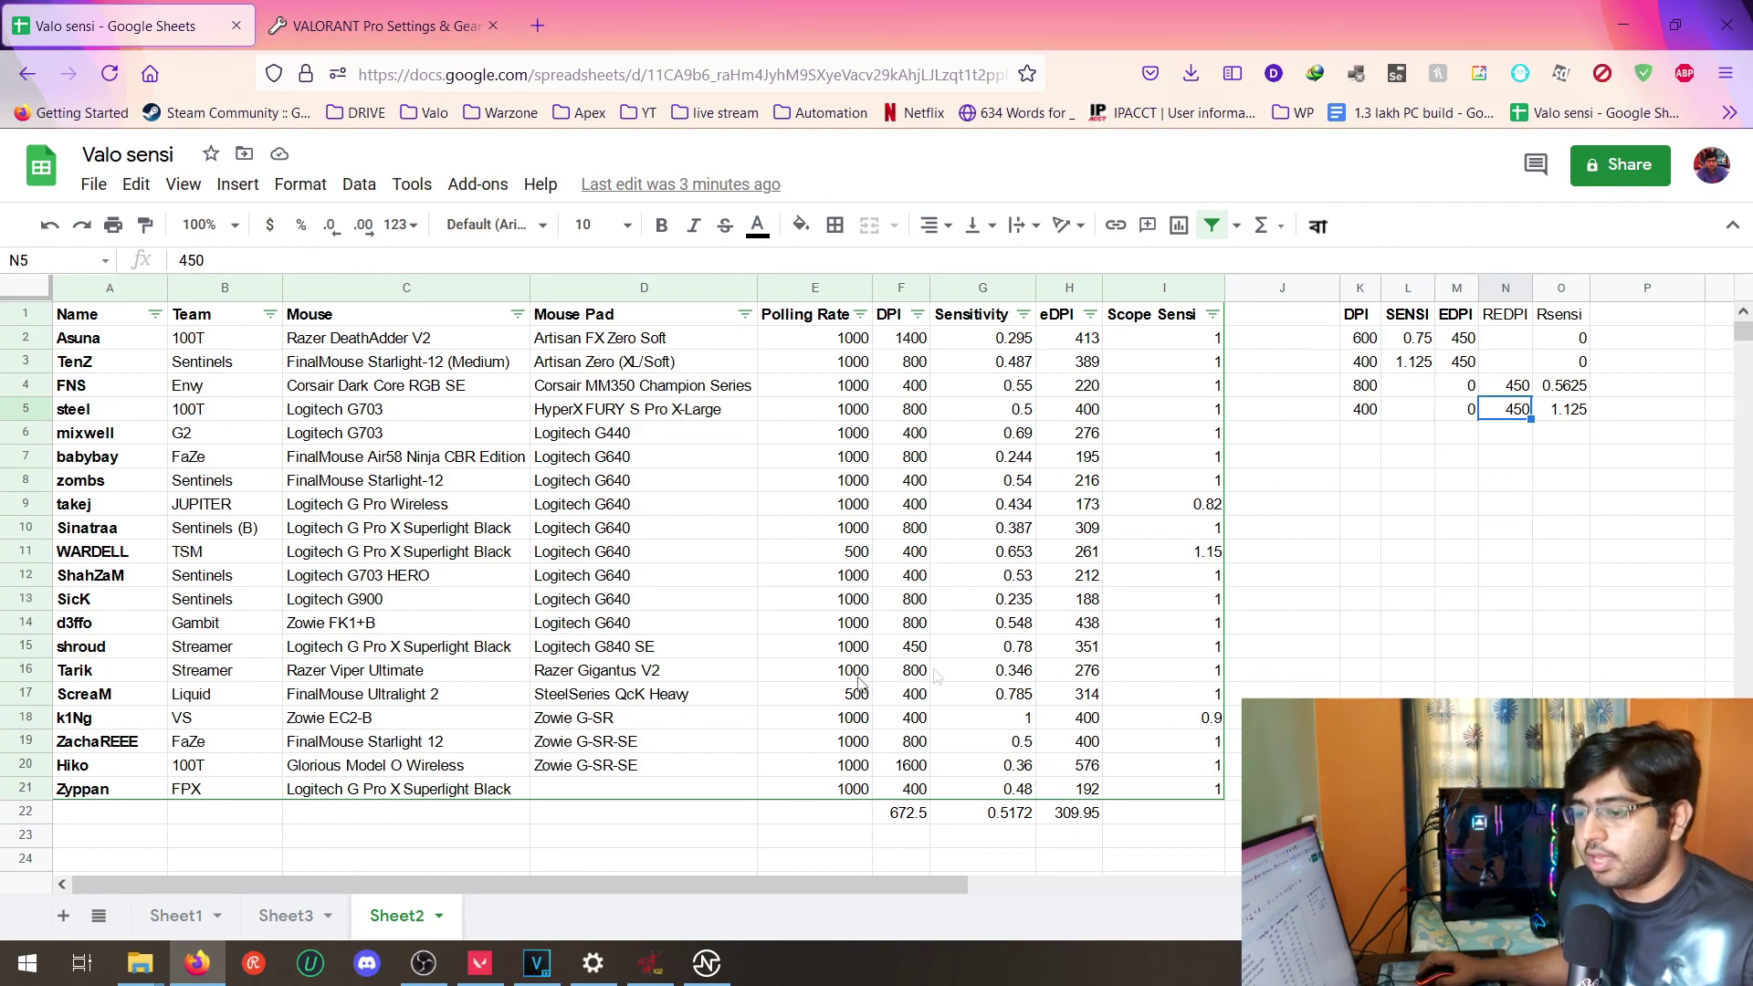
# Examine the pro player settings table, comparing the DPI and eDPI entries of Zyppan and Hiko.
pyautogui.click(165, 766)
pyautogui.click(116, 366)
pyautogui.click(78, 655)
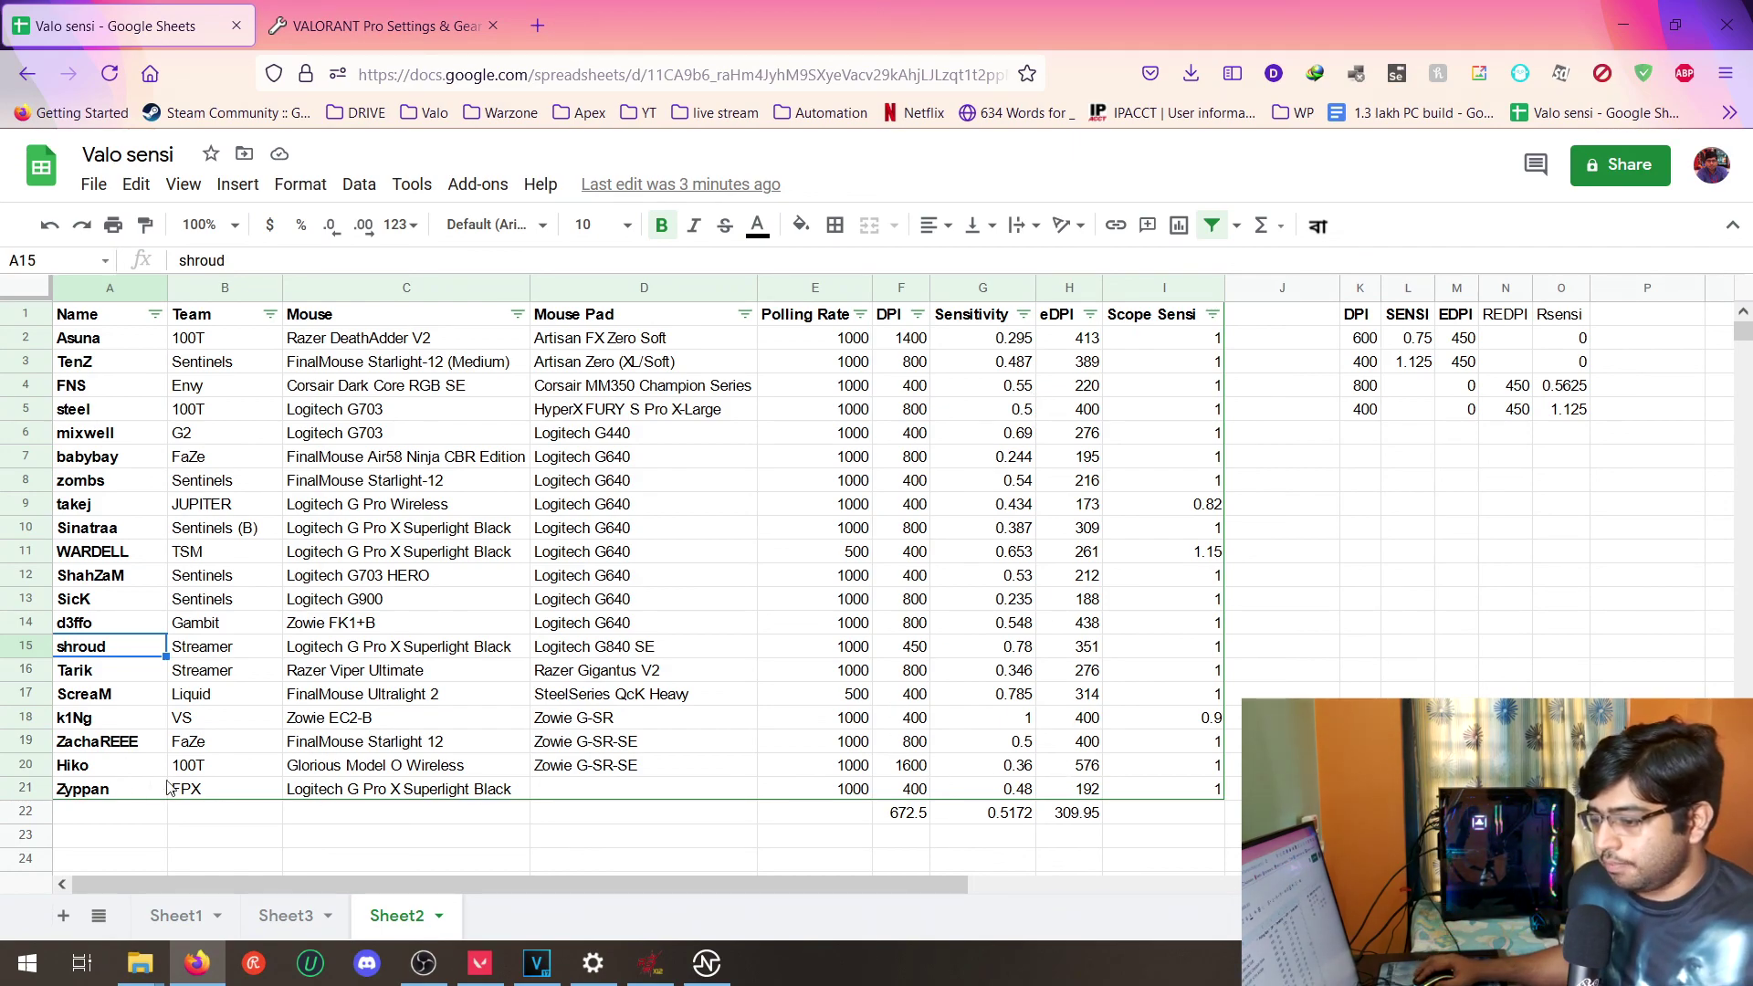
pyautogui.click(910, 796)
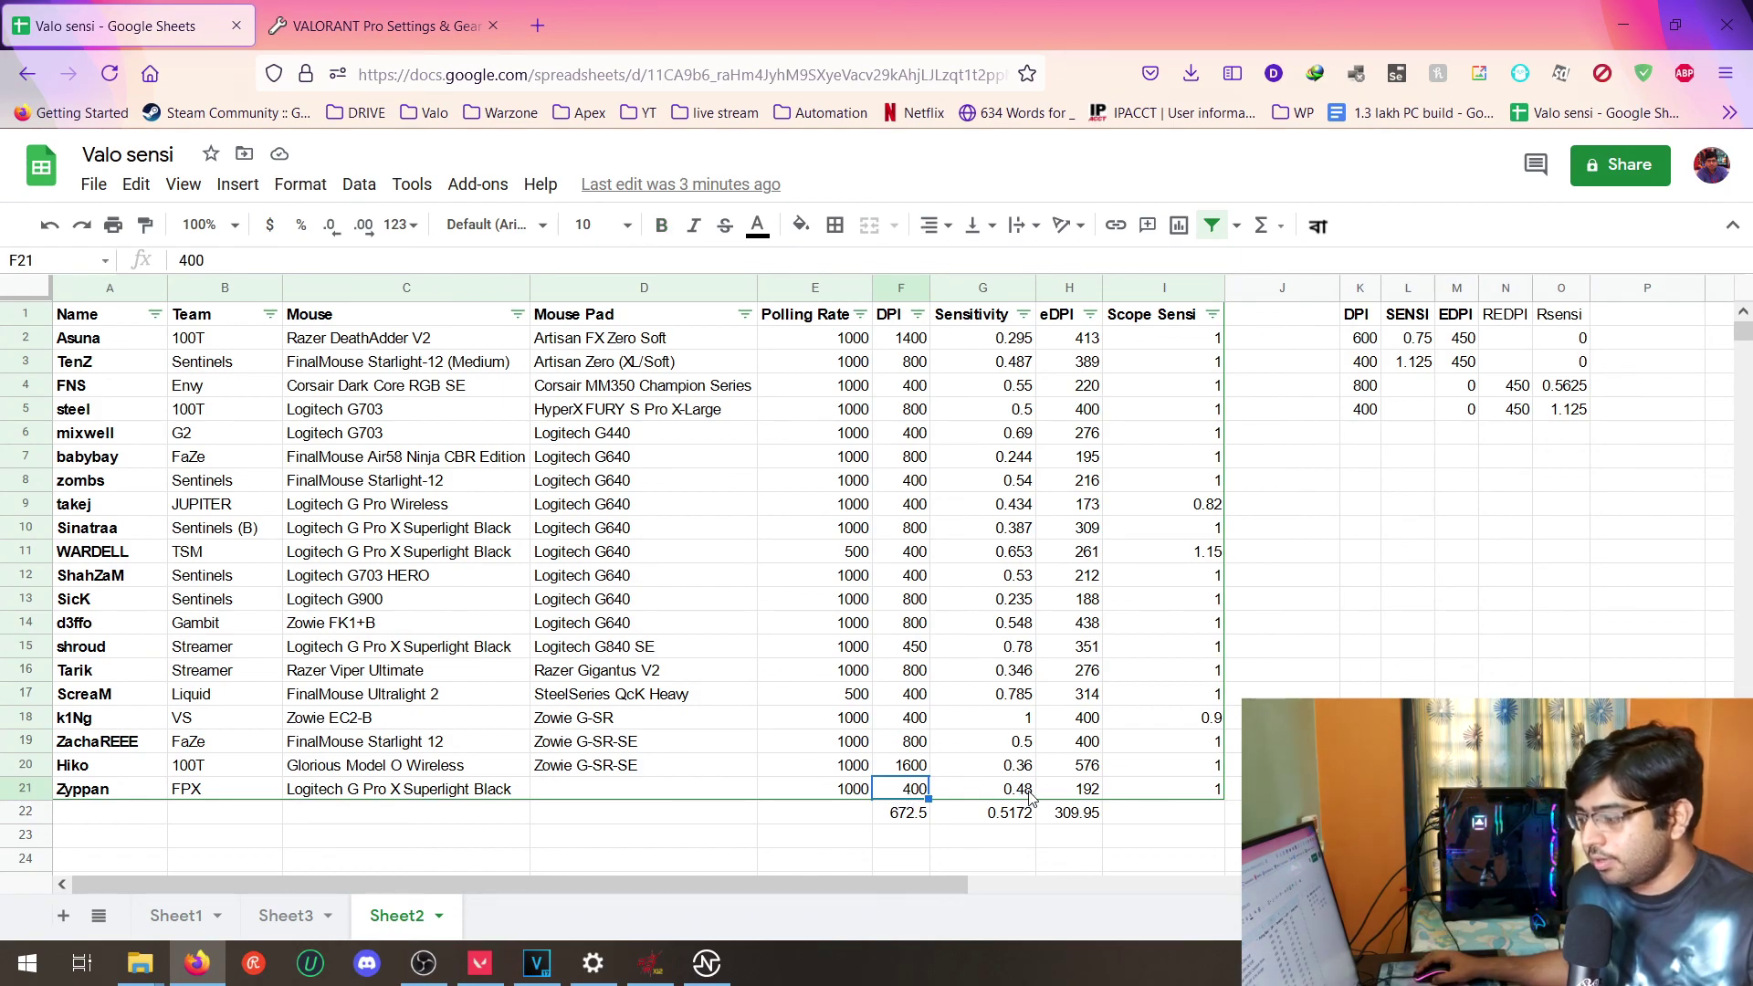
pyautogui.click(1084, 793)
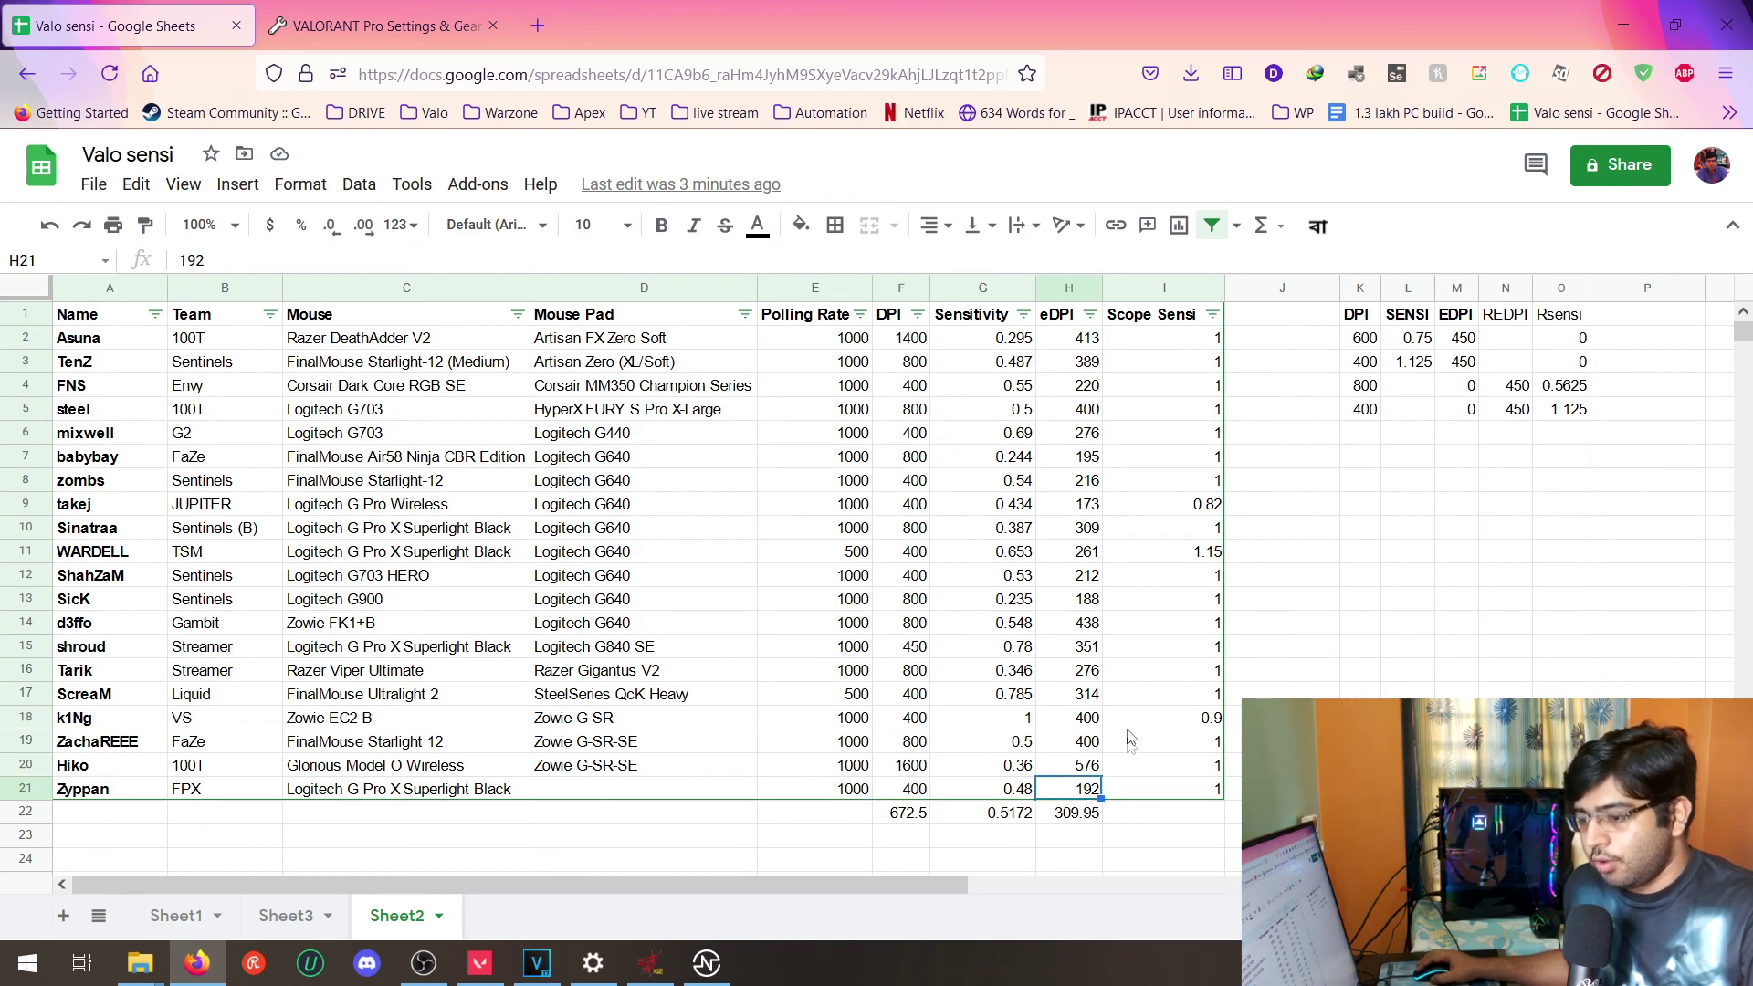
pyautogui.click(142, 767)
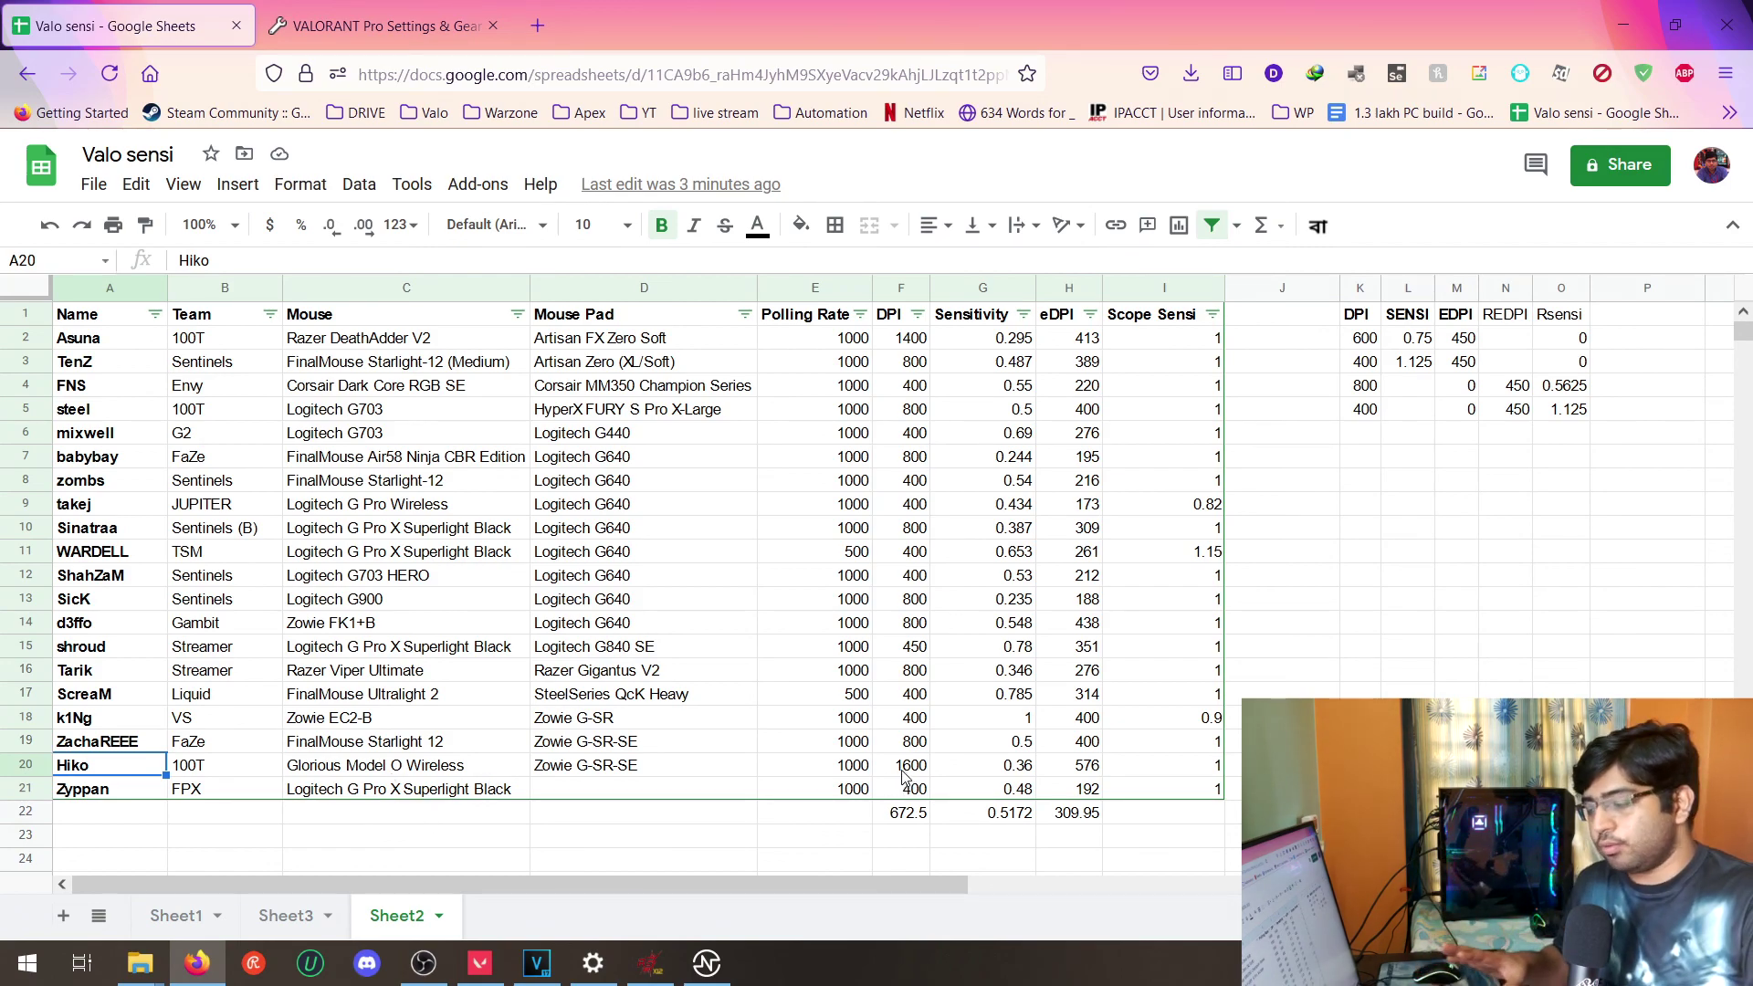
pyautogui.click(1086, 769)
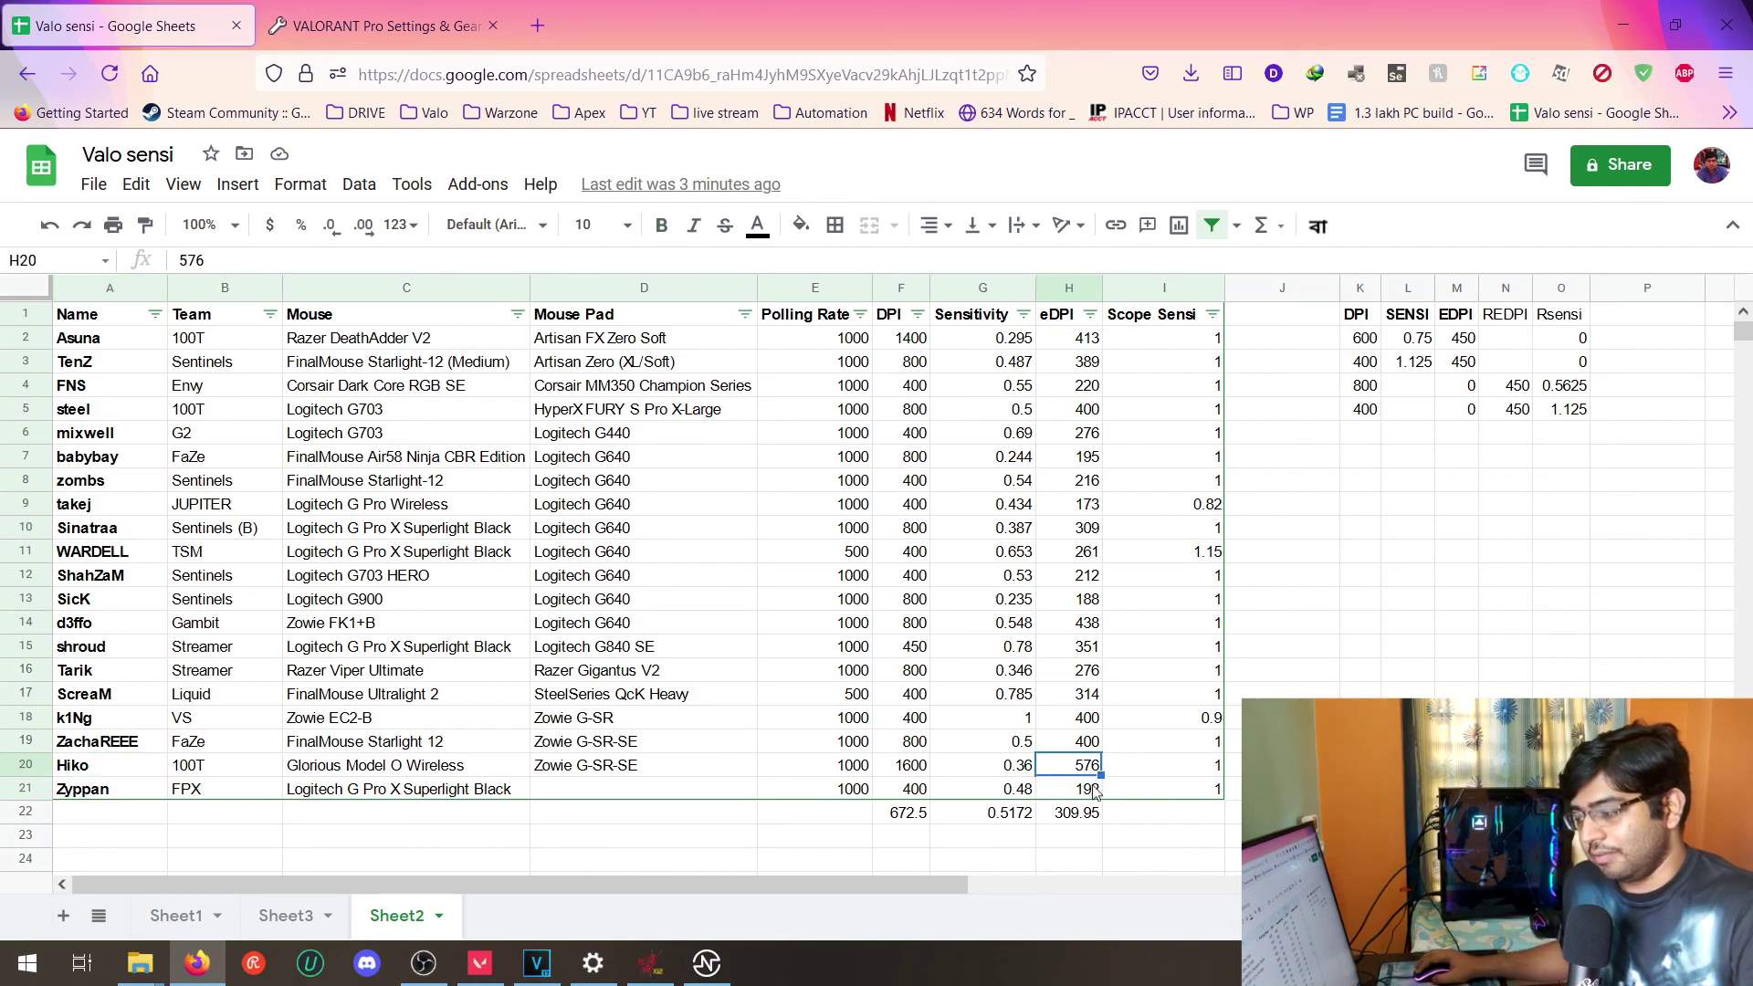